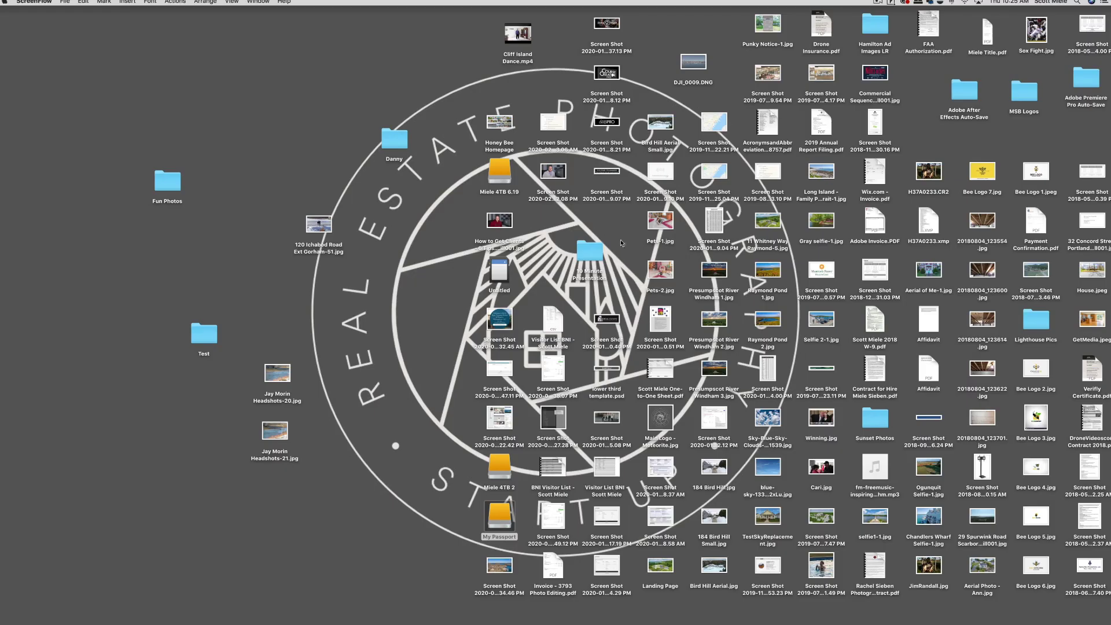
Step: Open the Untitled drive that holds the drone's memory card
double_click(500, 272)
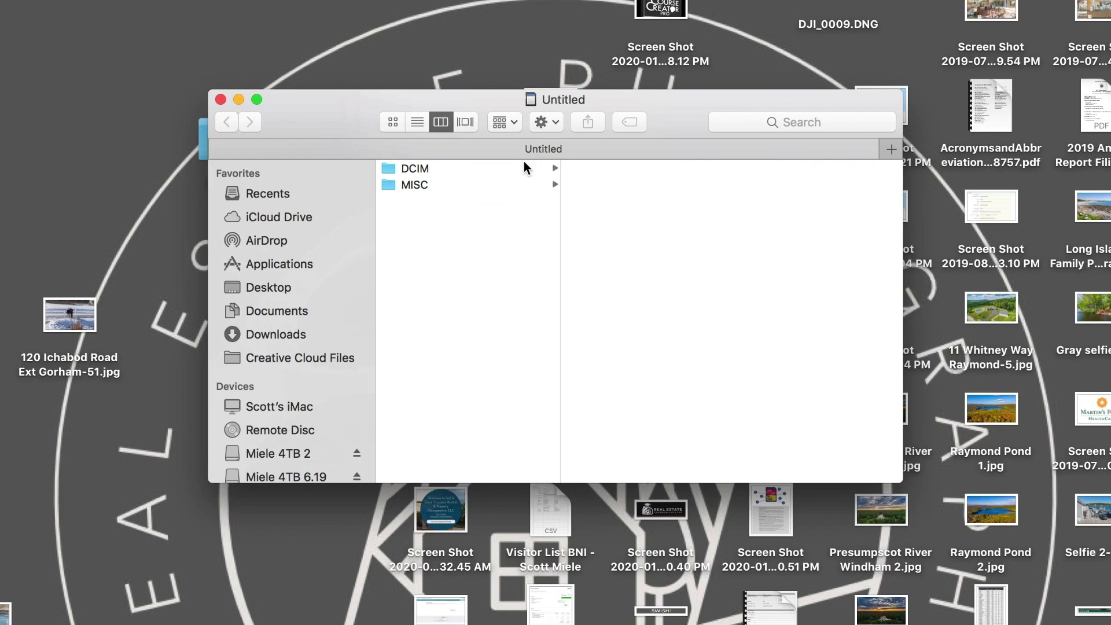
Step: Browse the card's DCIM › 100MEDIA DNG files, then open My Passport in a second window
click(525, 167)
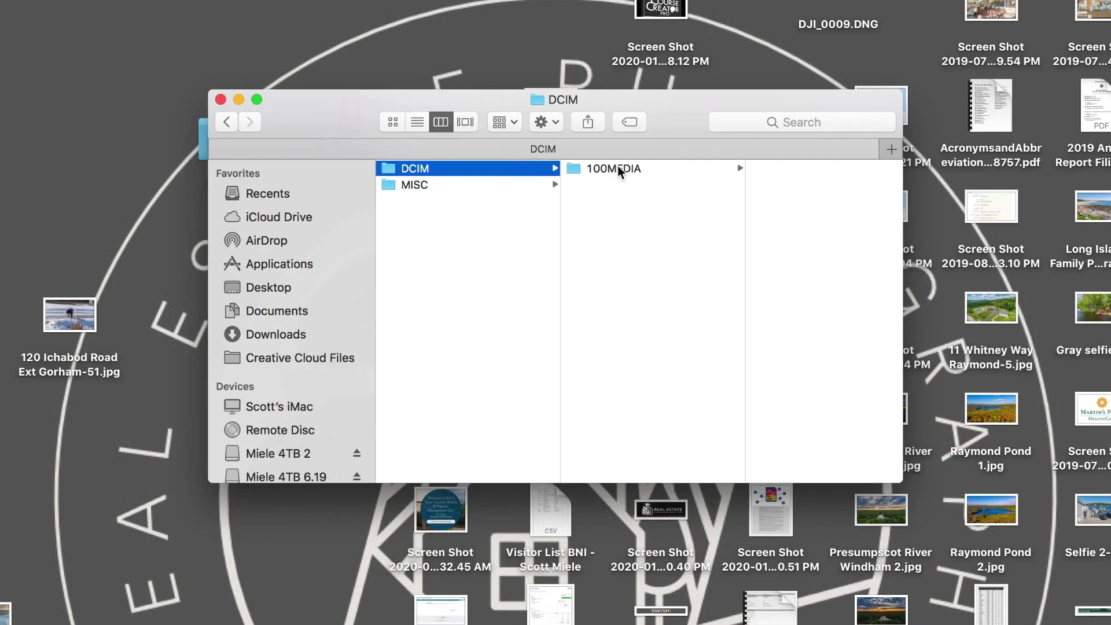
click(617, 168)
scroll(758, 272, down, 2)
scroll(759, 267, down, 10)
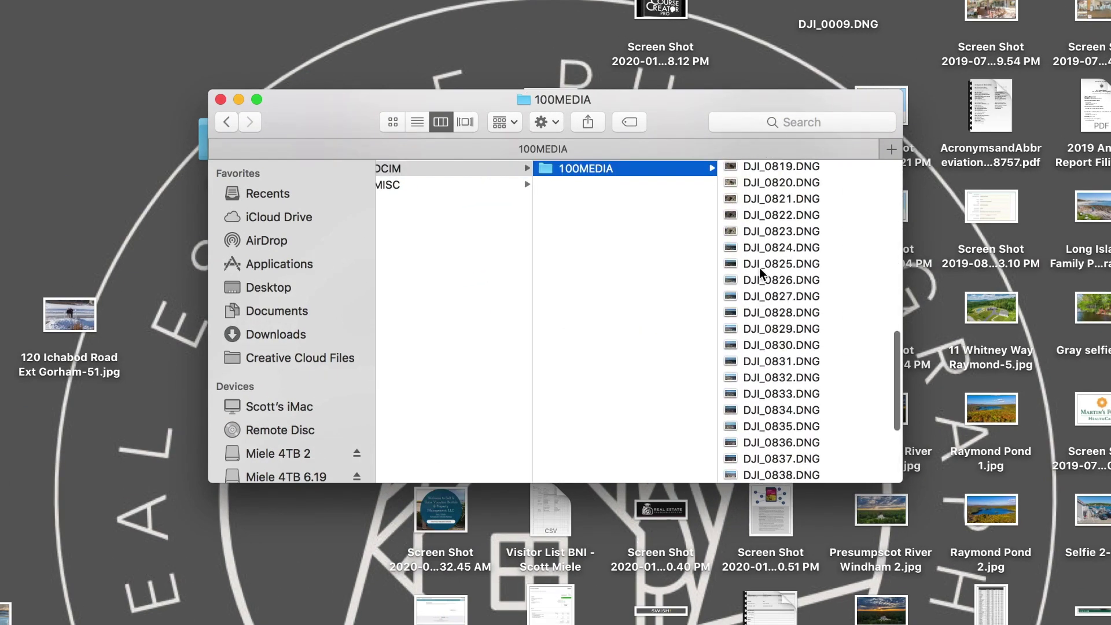
scroll(759, 267, up, 10)
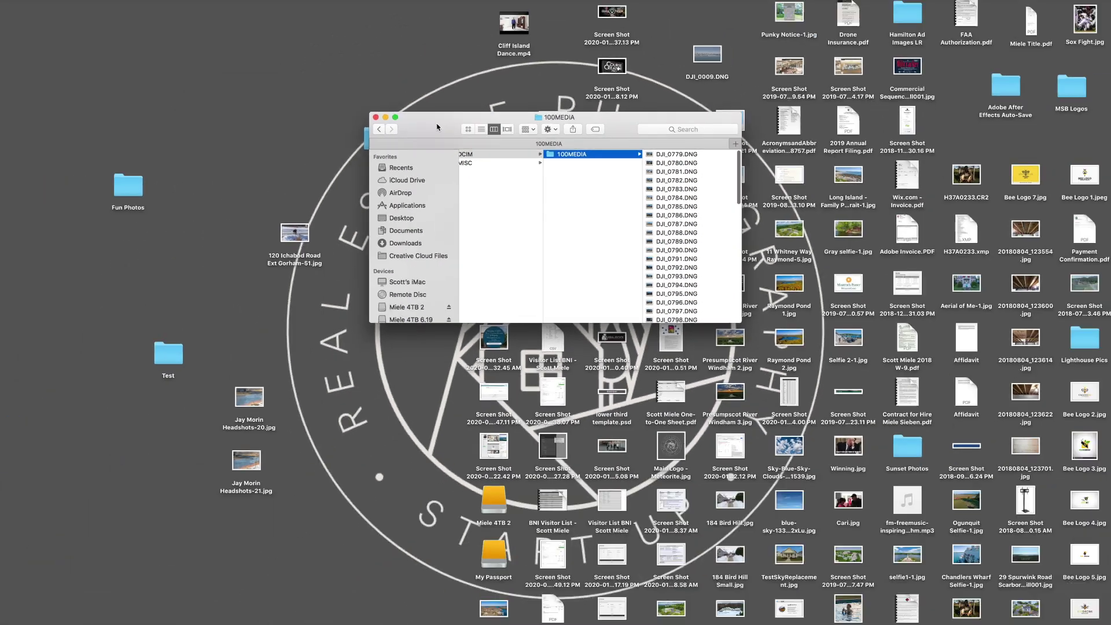
double_click(90, 624)
click(0, 624)
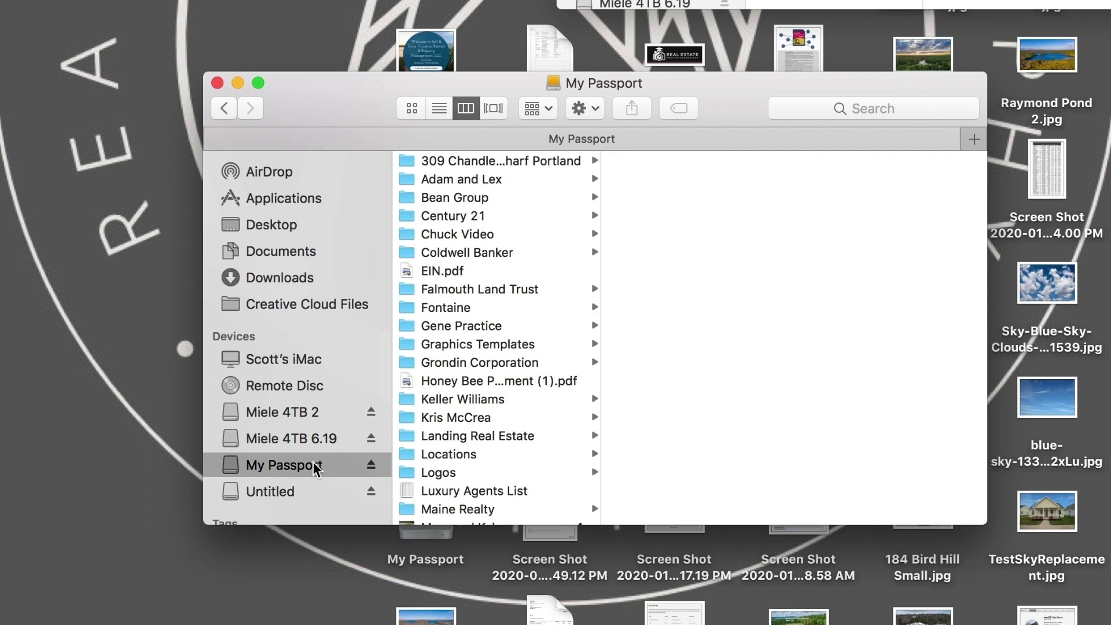
Step: Create nested folders on My Passport: Portside Real Estate Group › client name › property address
key(super+shift+n)
text(Portside Real)
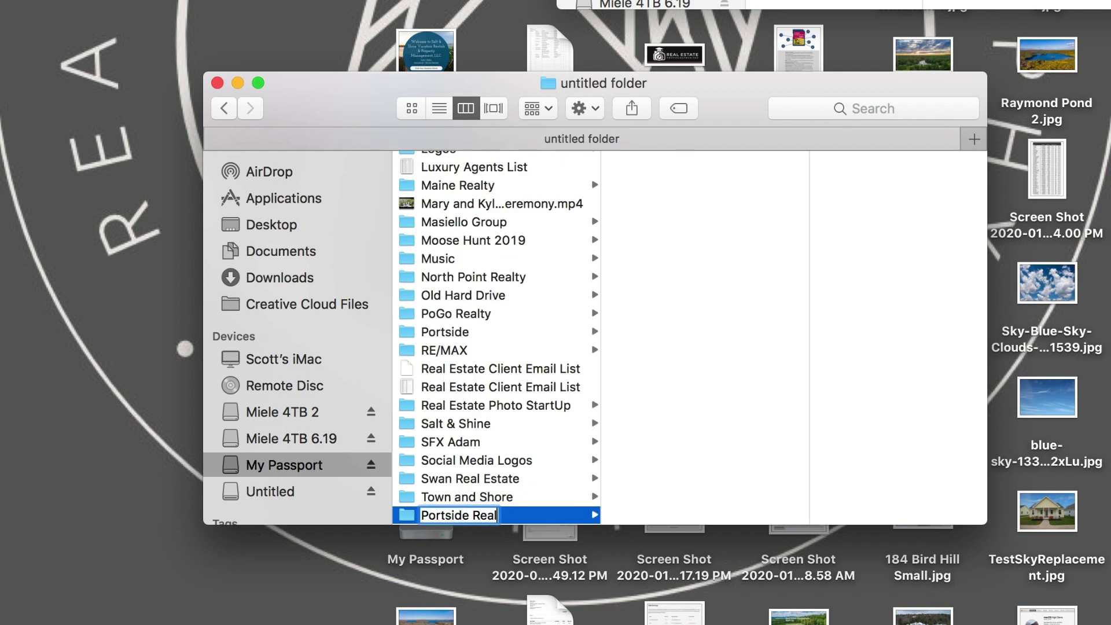
text( Estate Group)
key(Return)
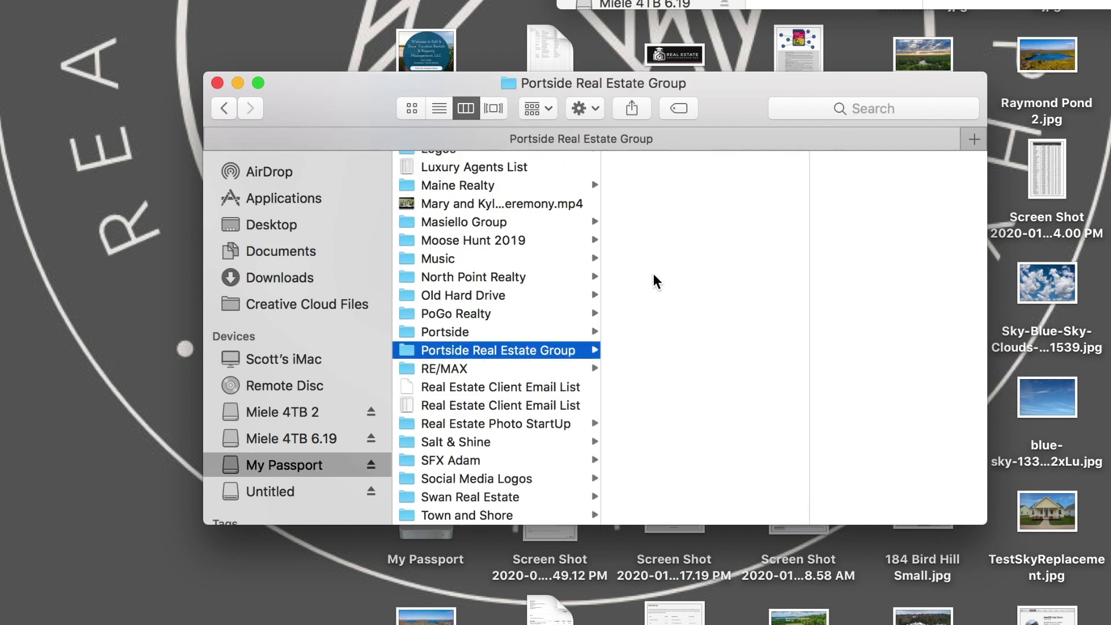
right_click(653, 273)
click(679, 278)
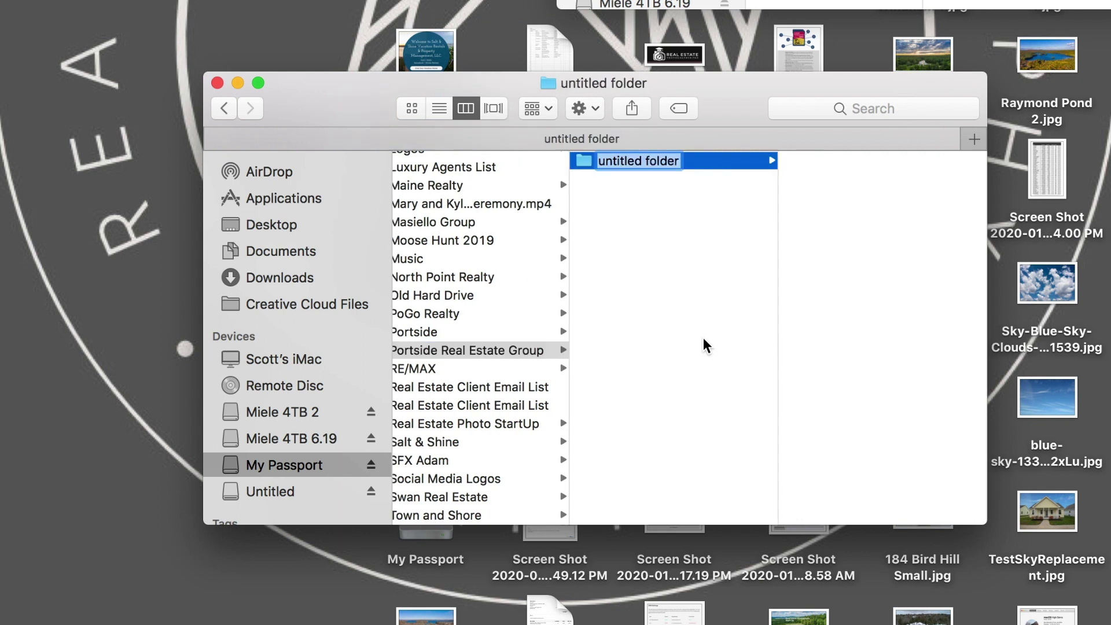
text(John)
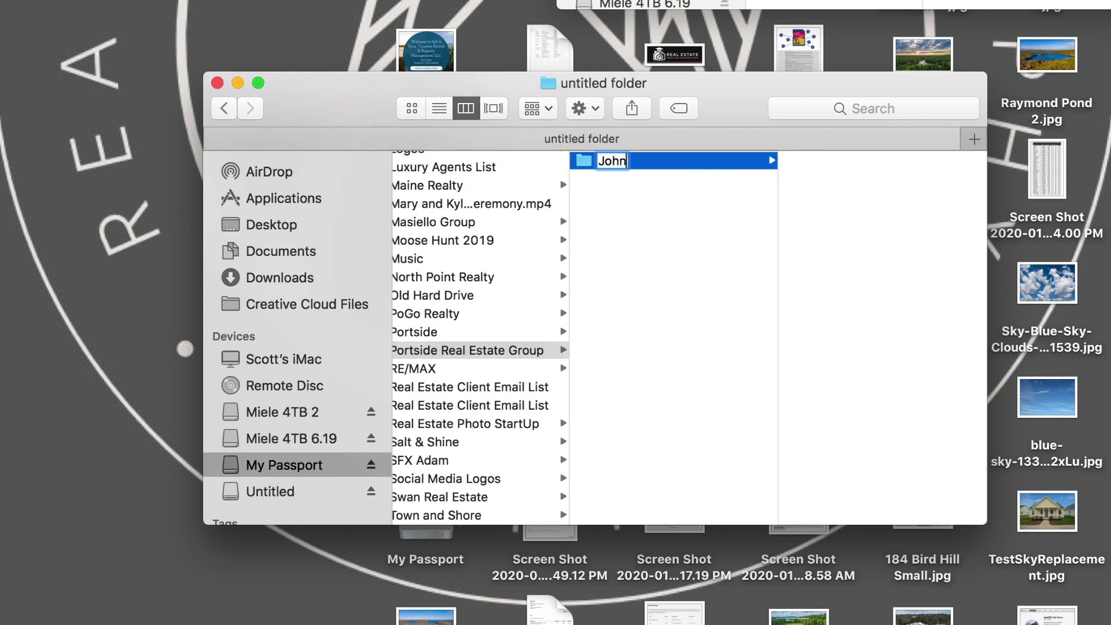
text( Smith)
key(Return)
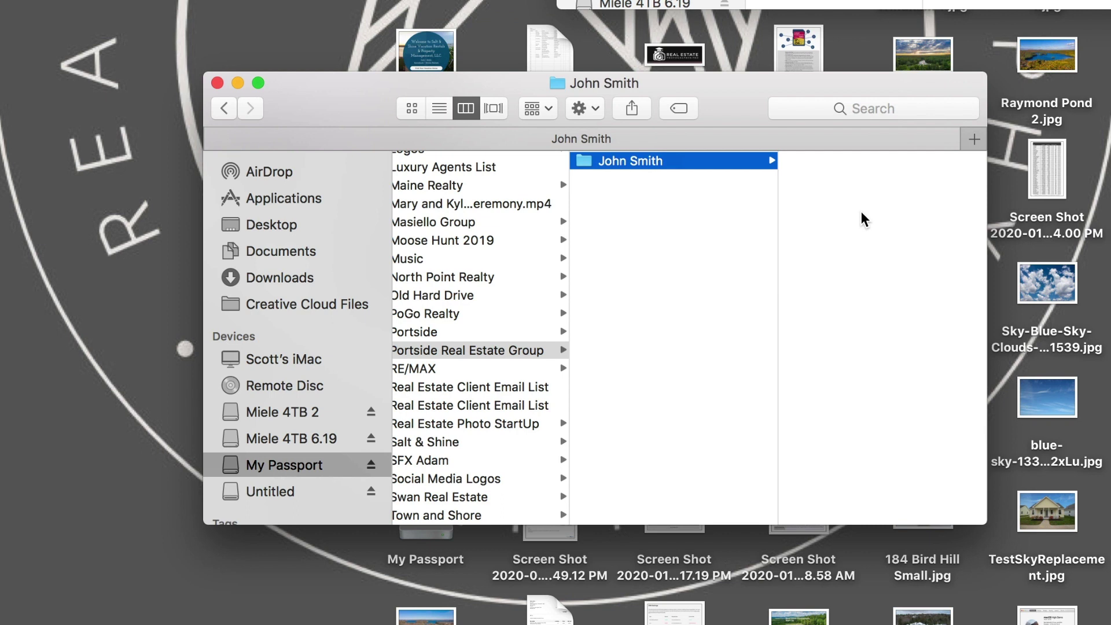
right_click(859, 203)
click(885, 209)
text(123 Main)
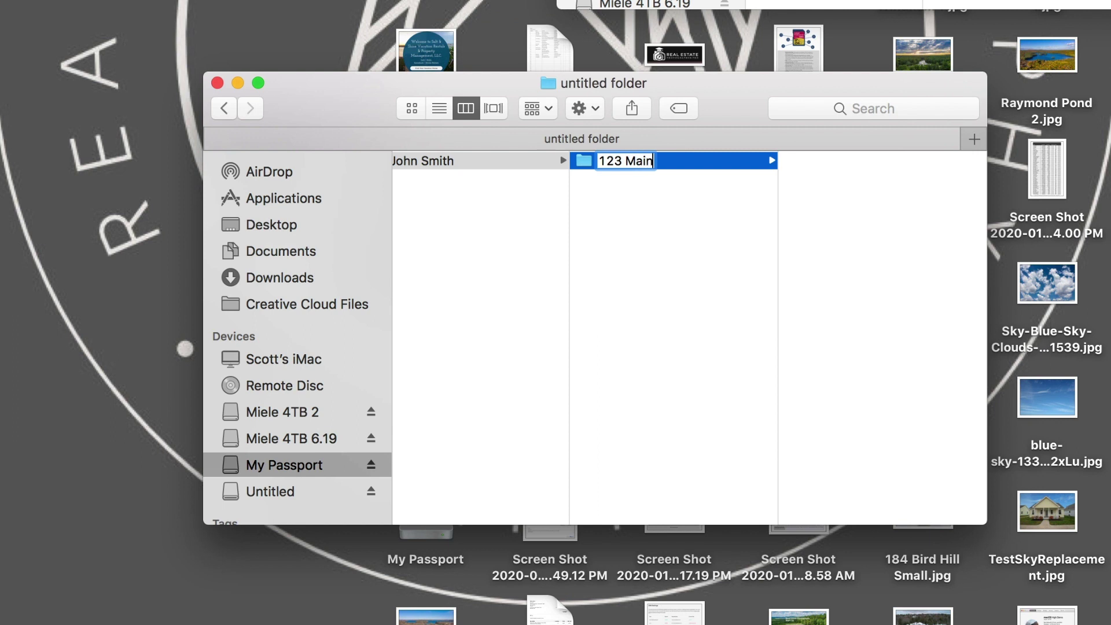
text( Street)
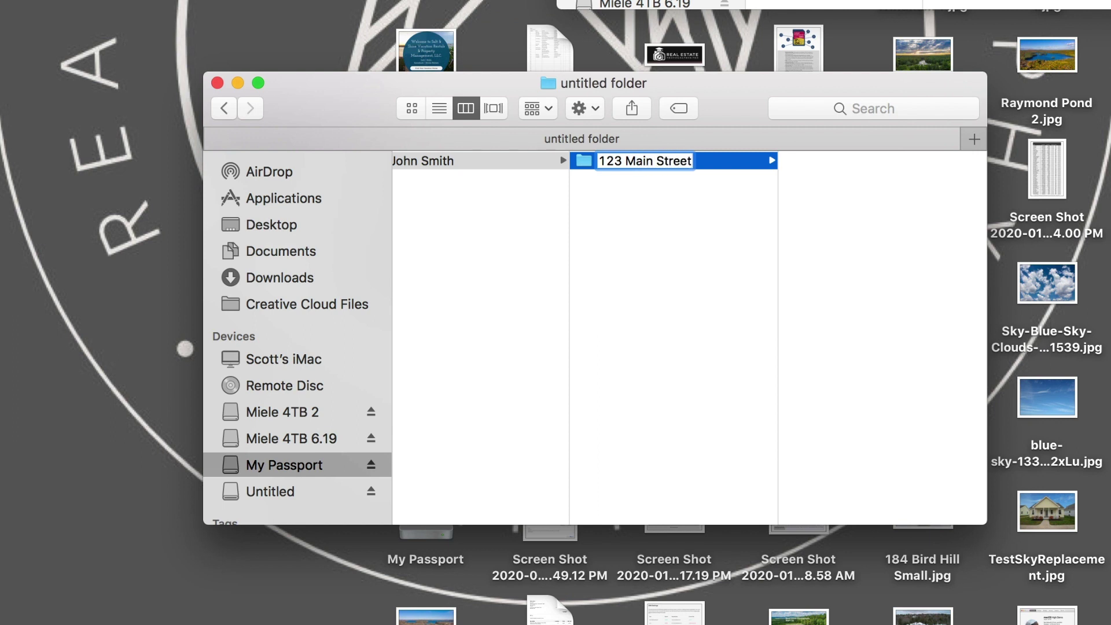
key(Return)
Step: Add Stills, Project and Edited subfolders inside the property address folder
right_click(853, 207)
click(879, 217)
text(Stills)
key(Return)
right_click(645, 225)
click(671, 242)
text(Project)
key(Return)
right_click(628, 256)
click(641, 265)
text(Edited)
key(Return)
click(624, 198)
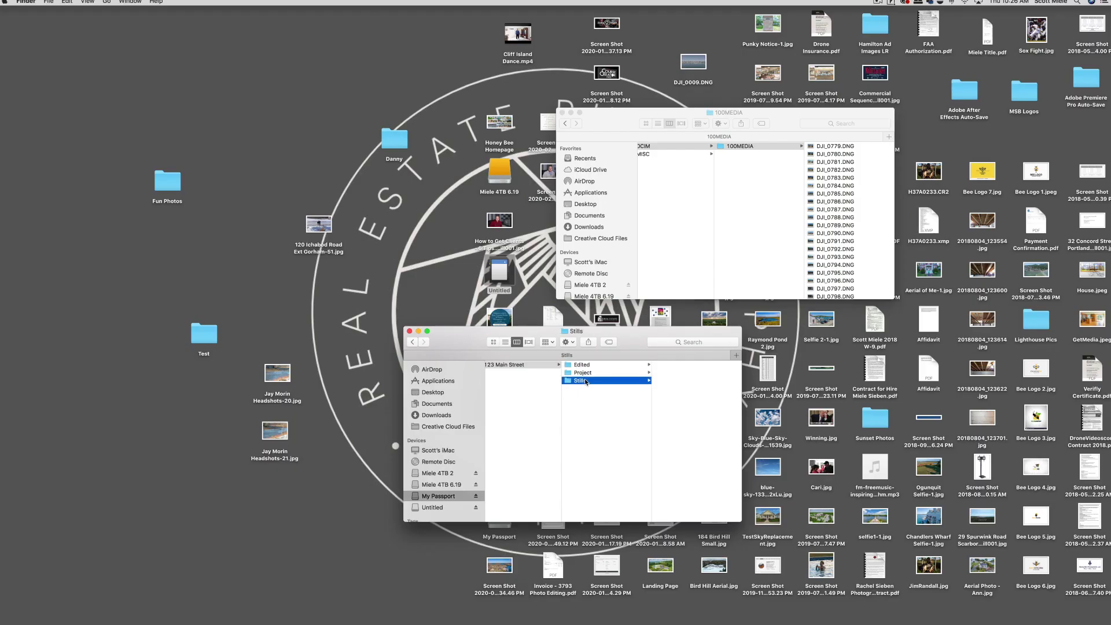
Step: Copy all 72 DNG files from 100MEDIA into the Stills folder
click(846, 181)
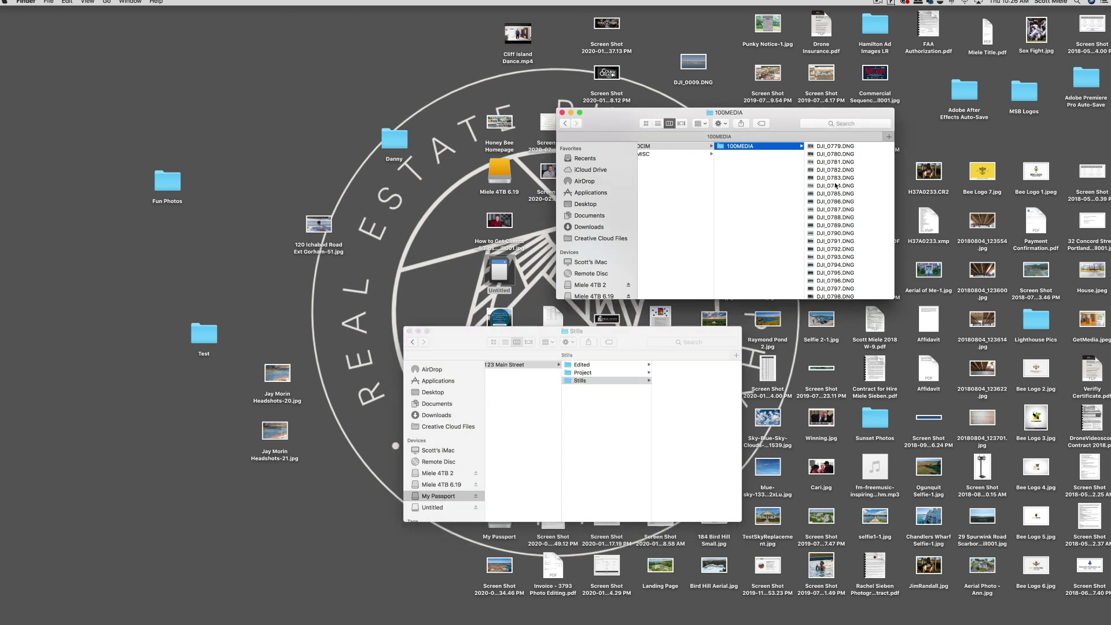
key(super+a)
drag(818, 190, 686, 387)
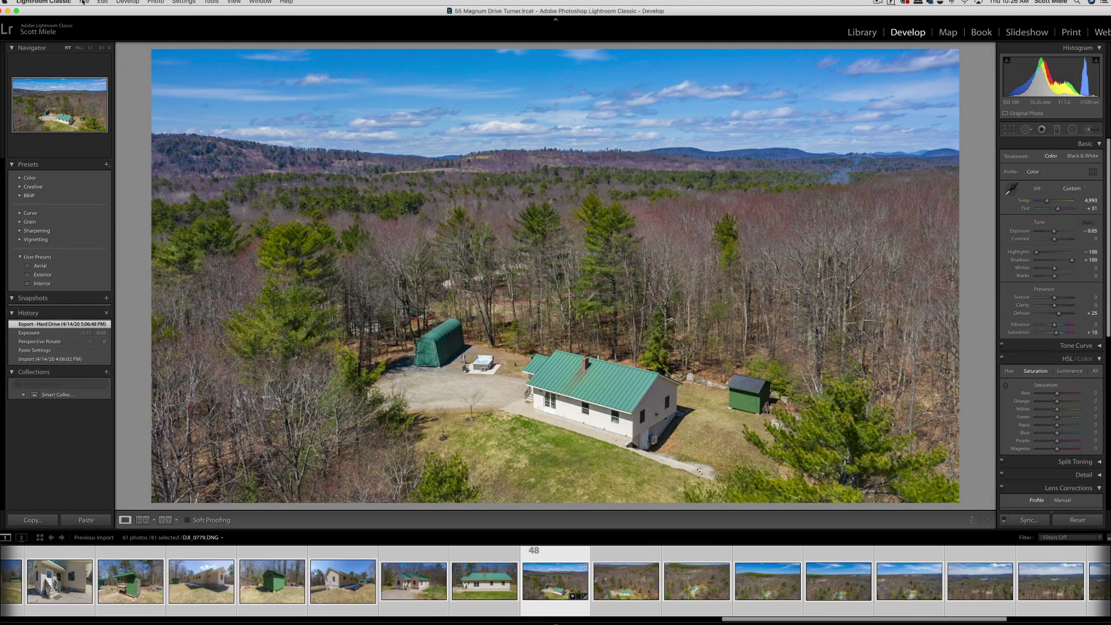
Step: Create a new catalog named after the property address, saved in the Project folder
click(84, 2)
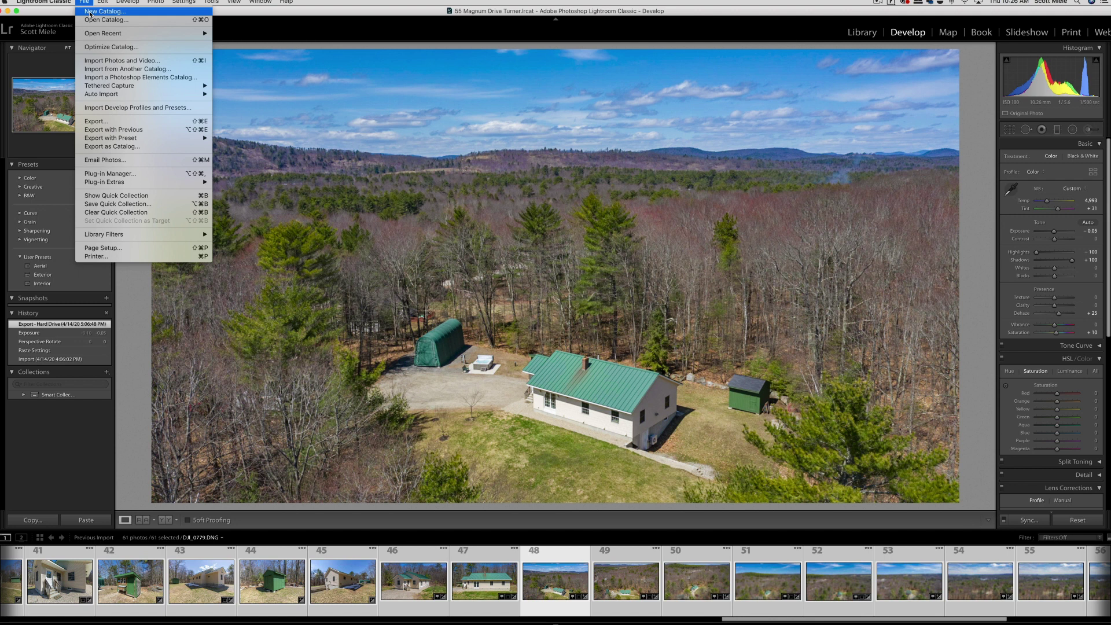
click(90, 12)
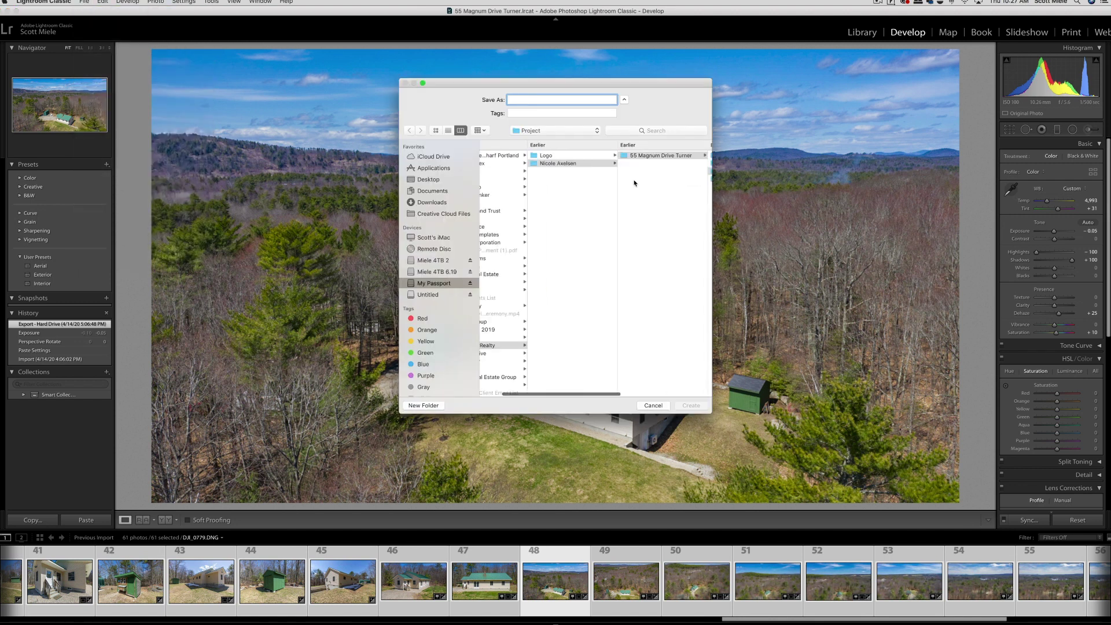
text(123 Main Street)
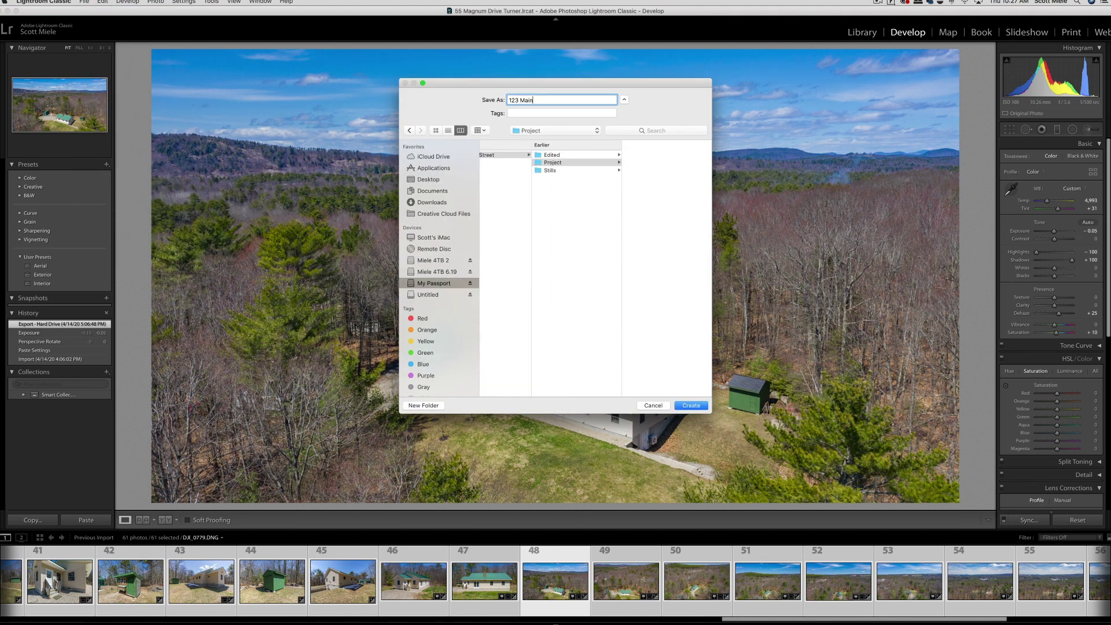
key(Return)
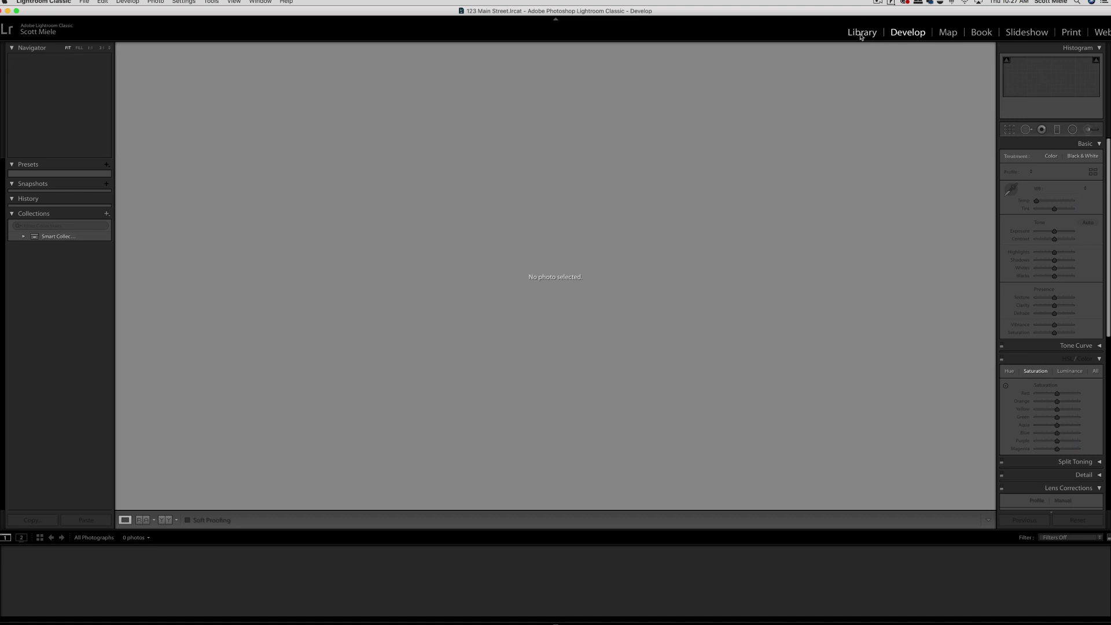
click(861, 33)
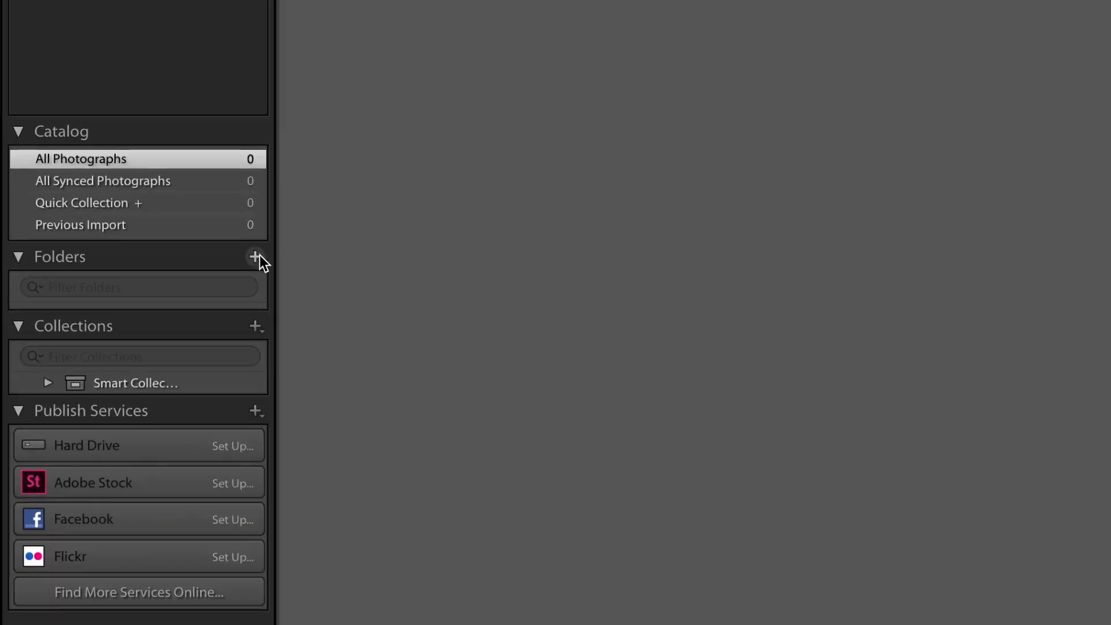
Step: Add the property's Stills folder to the catalog, importing 72 photos and declining address lookup
click(255, 256)
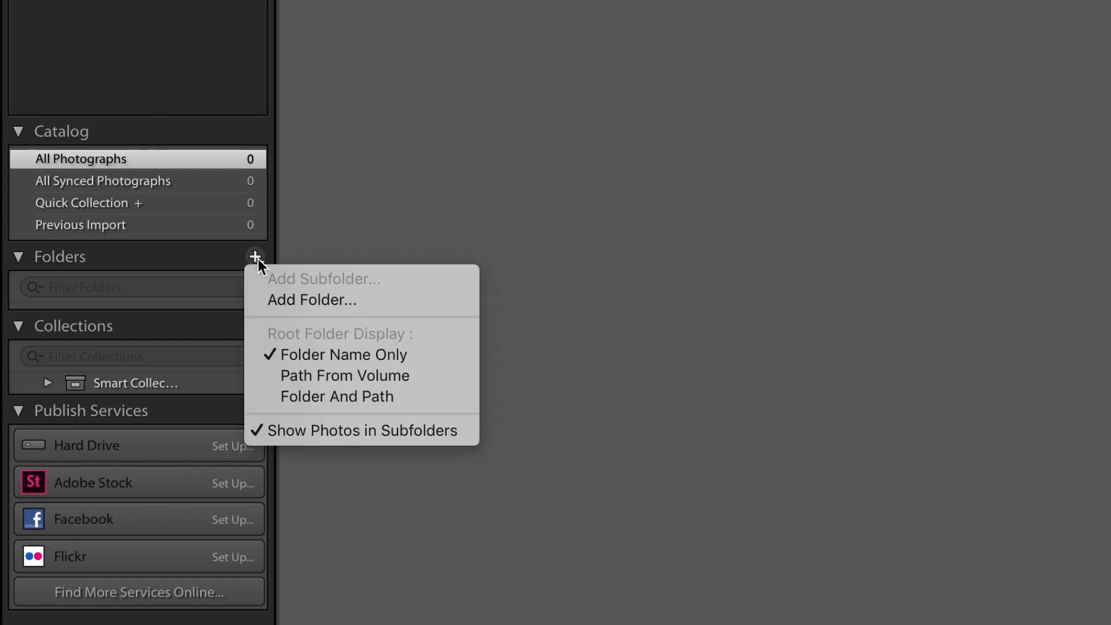
click(297, 298)
click(556, 119)
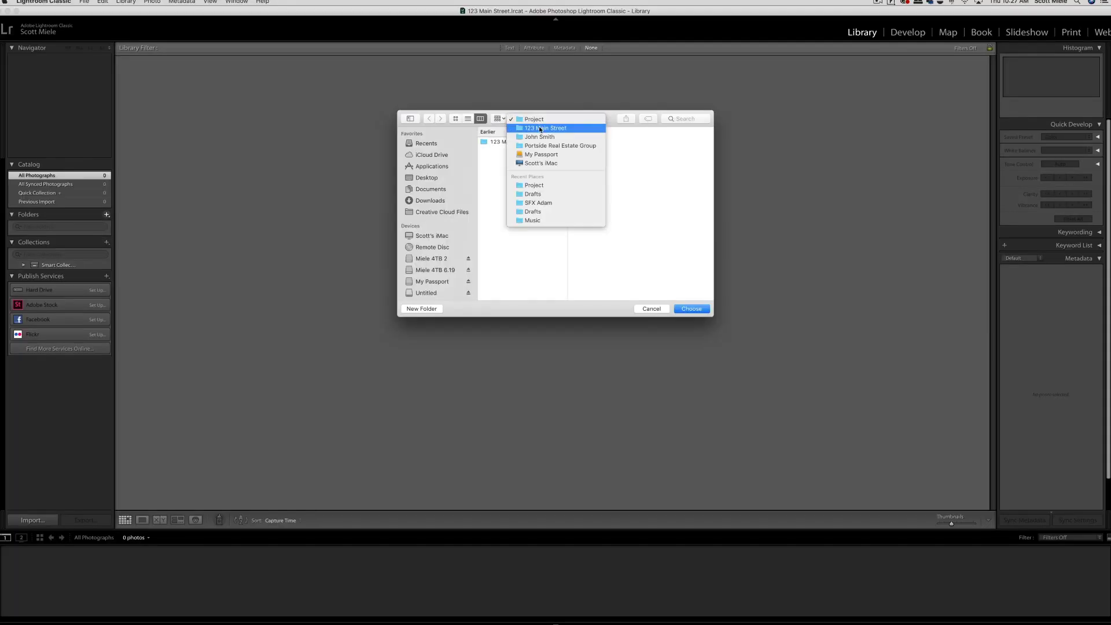
click(550, 141)
click(551, 157)
click(697, 307)
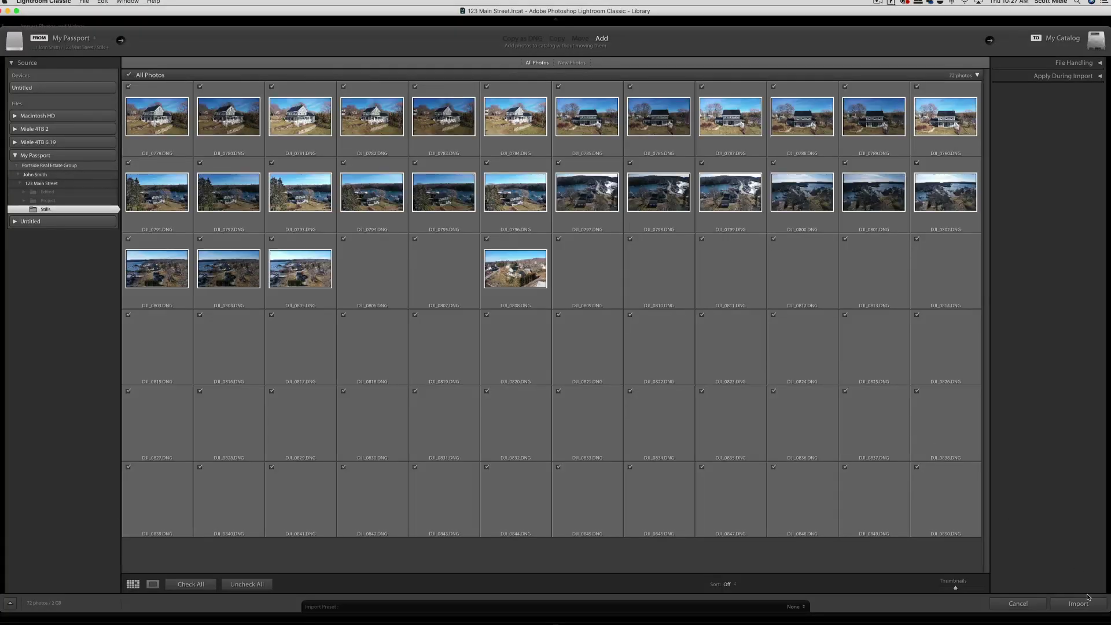
click(1087, 602)
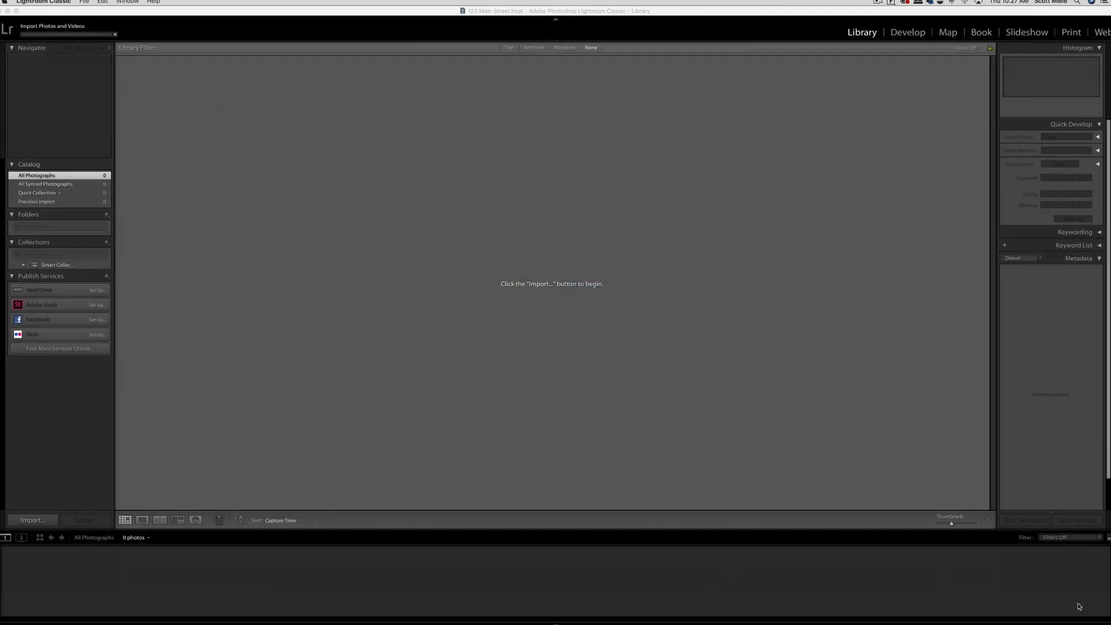
click(579, 237)
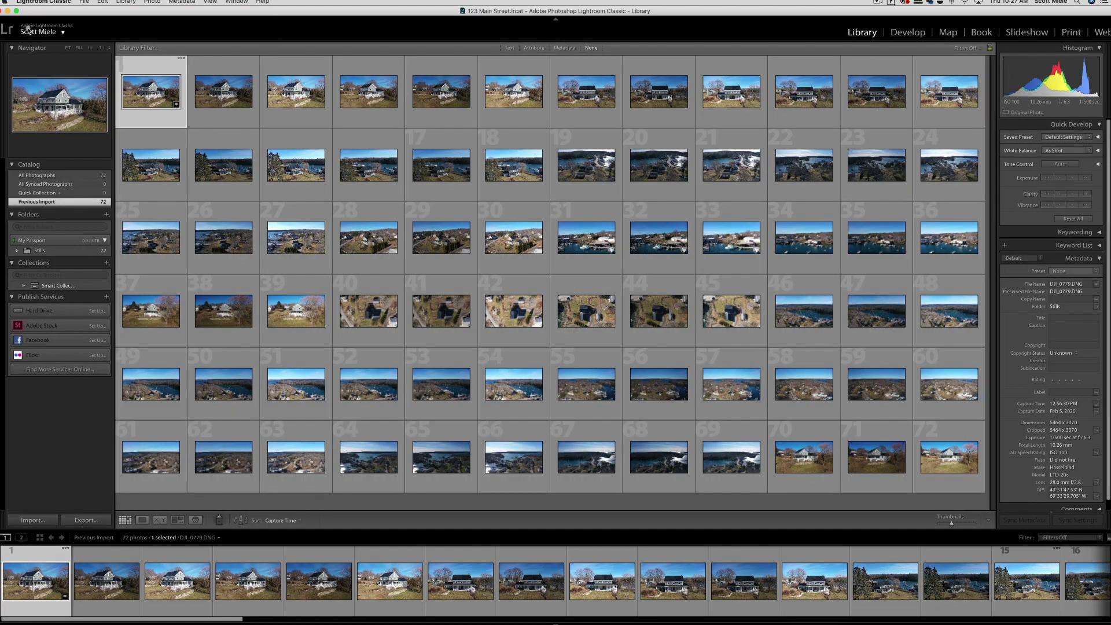
Step: Switch to the Develop module to edit the first drone photo
click(908, 33)
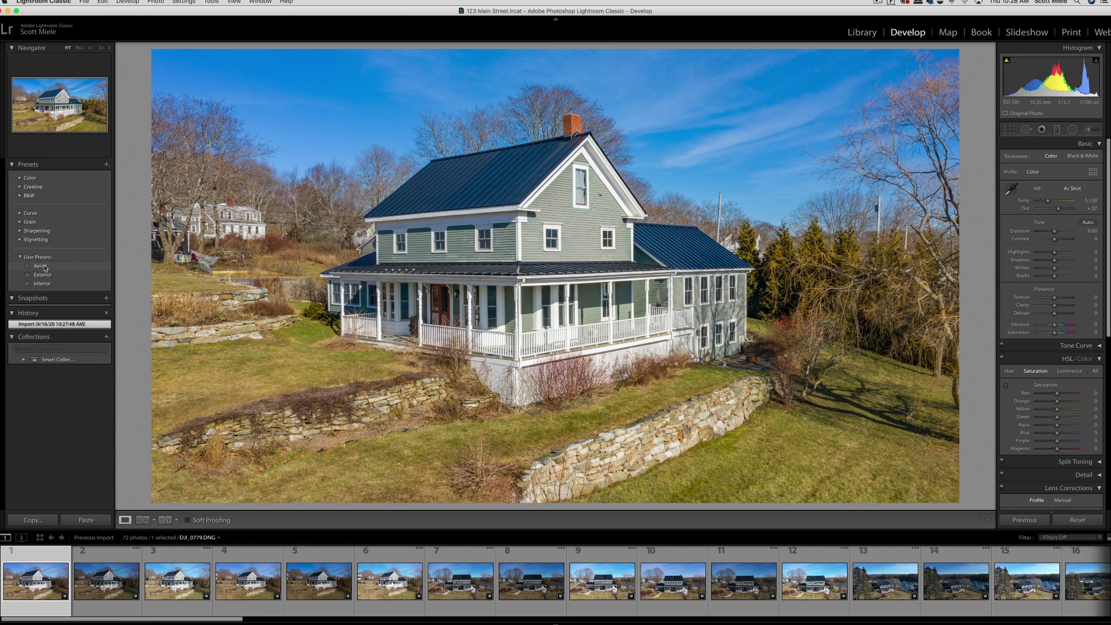
Step: Apply the Aerial preset, then set Highlights to −100 and Shadows to +100
click(42, 266)
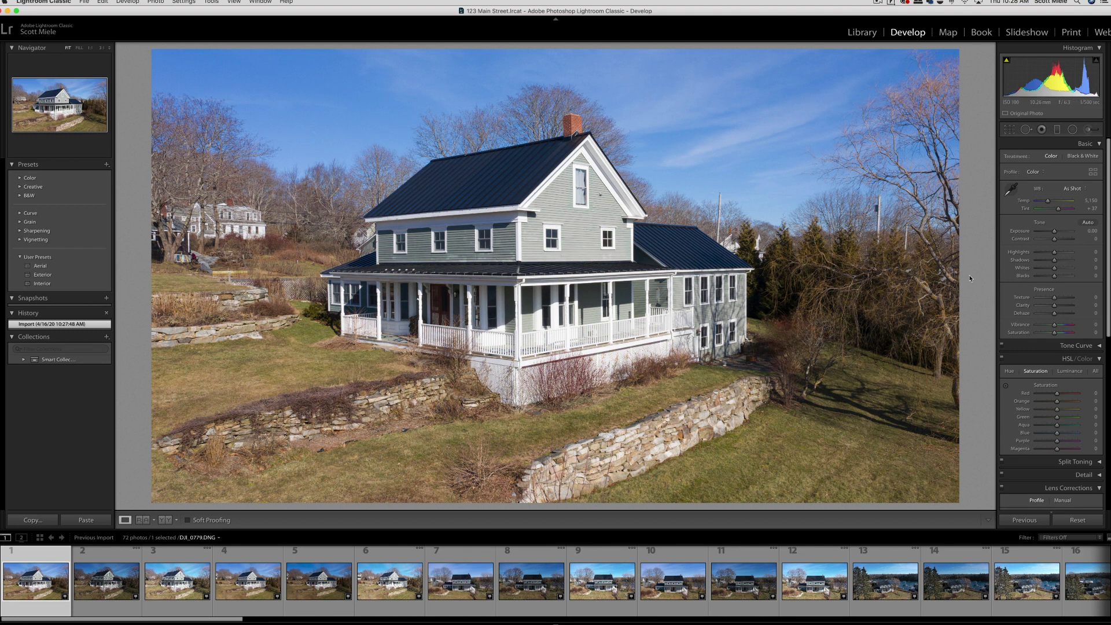
drag(1054, 253, 1033, 255)
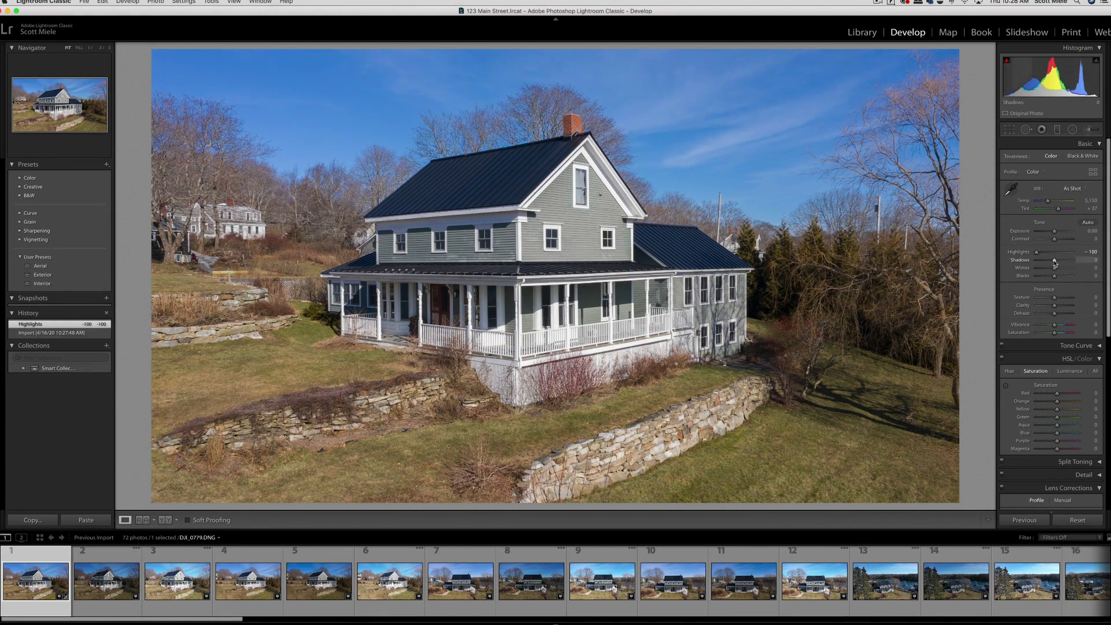
drag(1054, 259, 1096, 262)
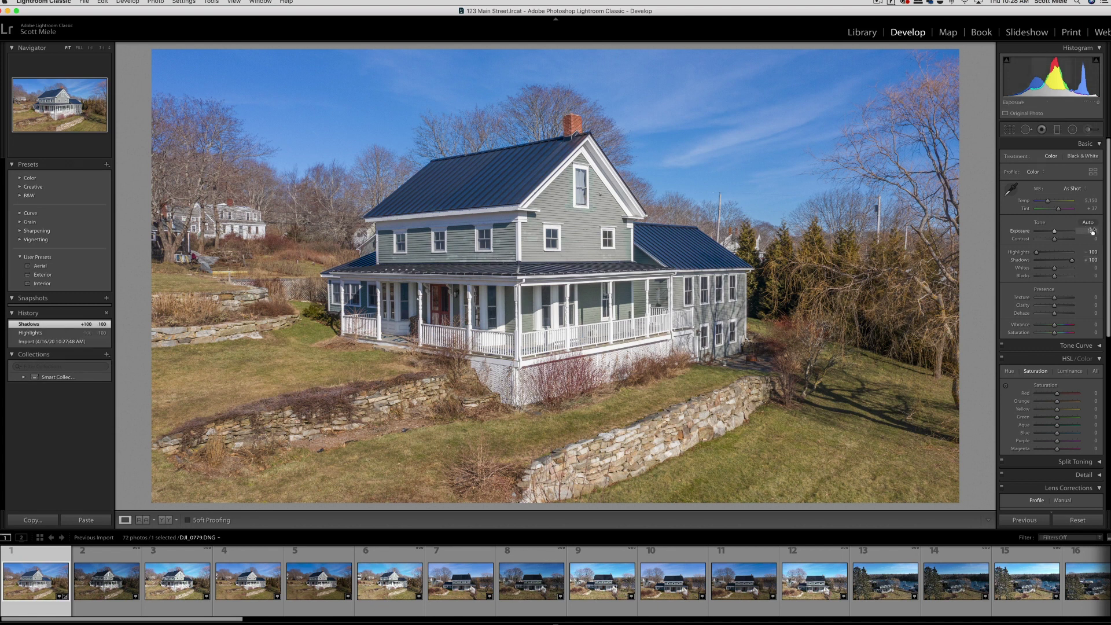
Step: Set Temp to 5,100, Exposure to −0.10 and raise Saturation to +18
click(1091, 200)
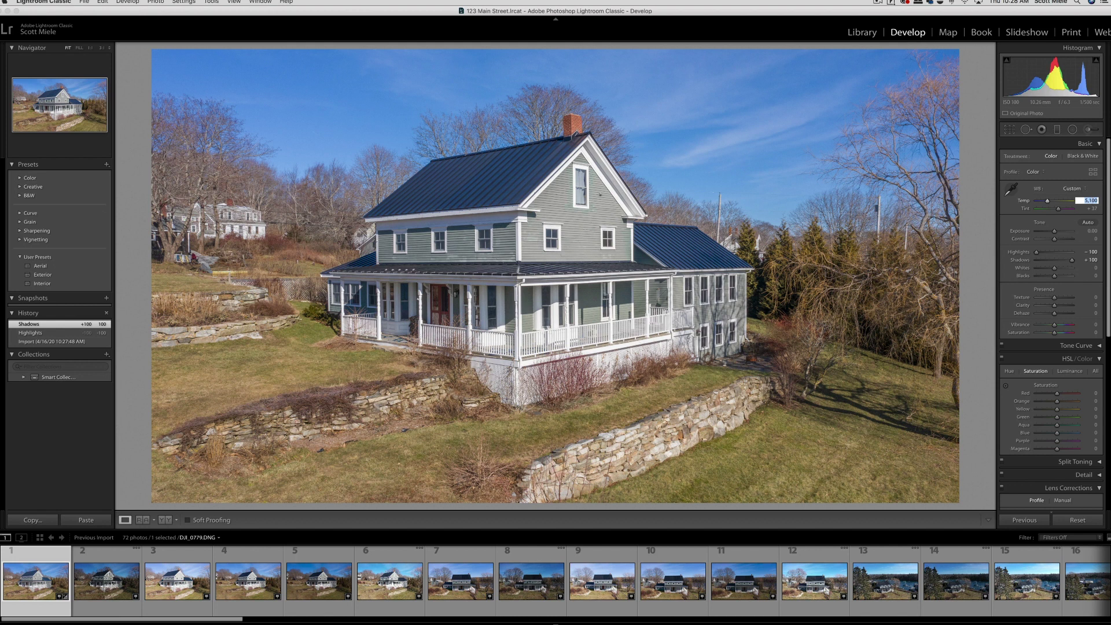
key(Down)
key(Up)
key(Up)
click(1093, 230)
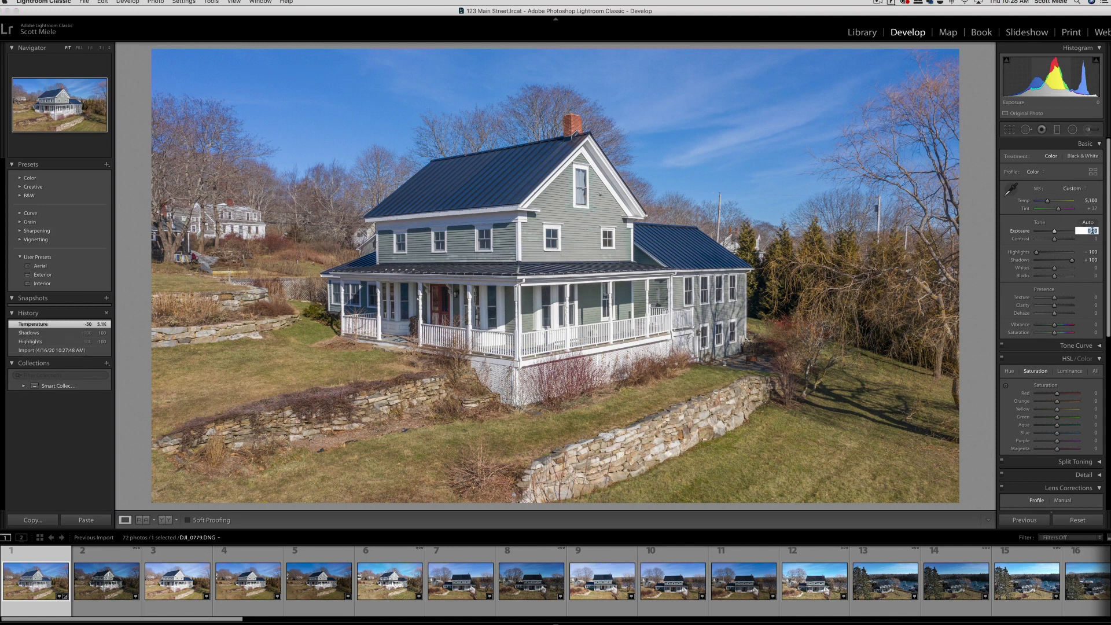
key(Down)
key(Down)
key(Down)
key(Down)
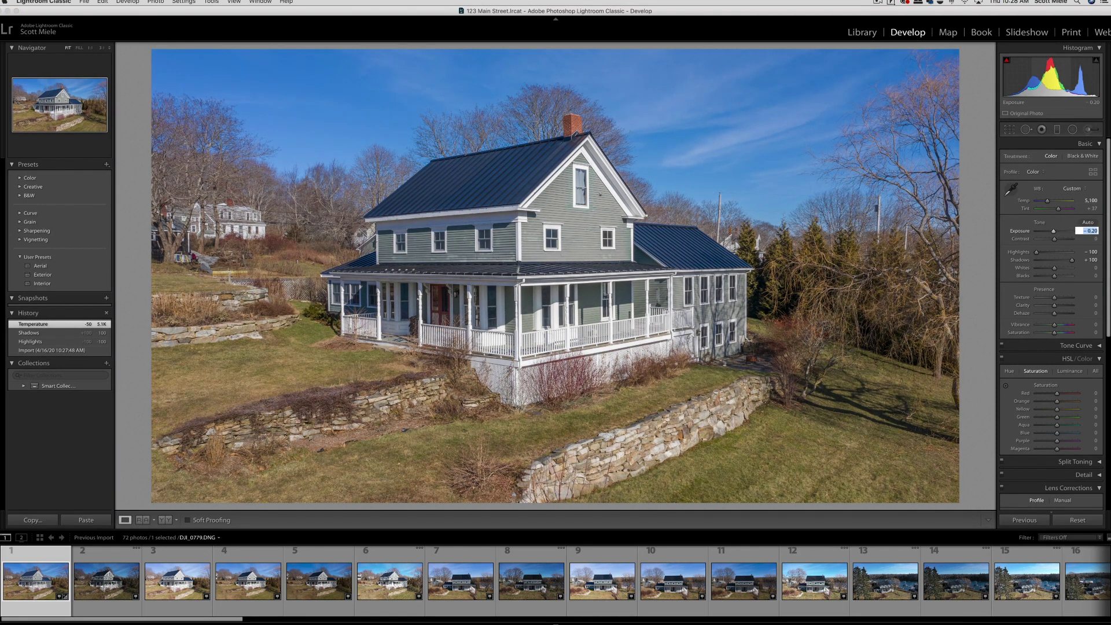
drag(1054, 334, 1056, 316)
click(1091, 230)
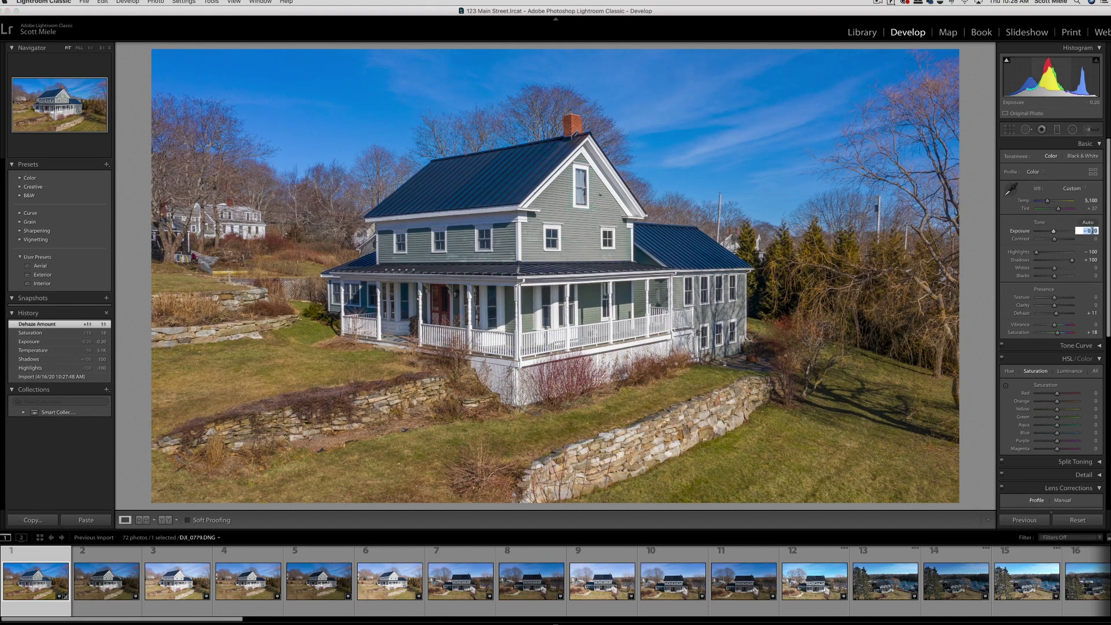
key(Up)
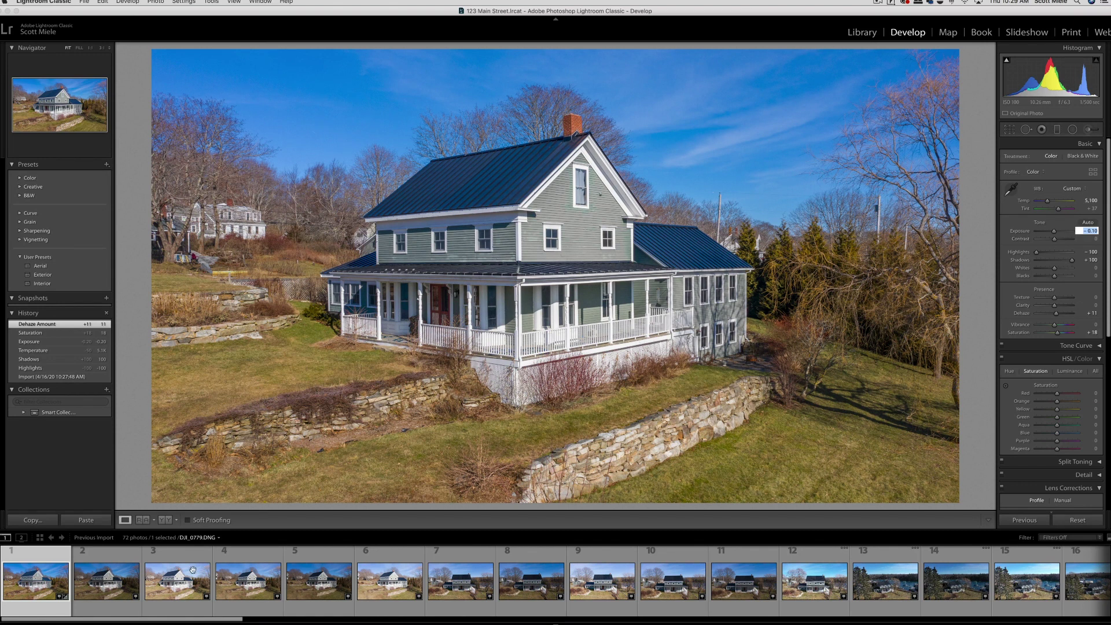
click(114, 584)
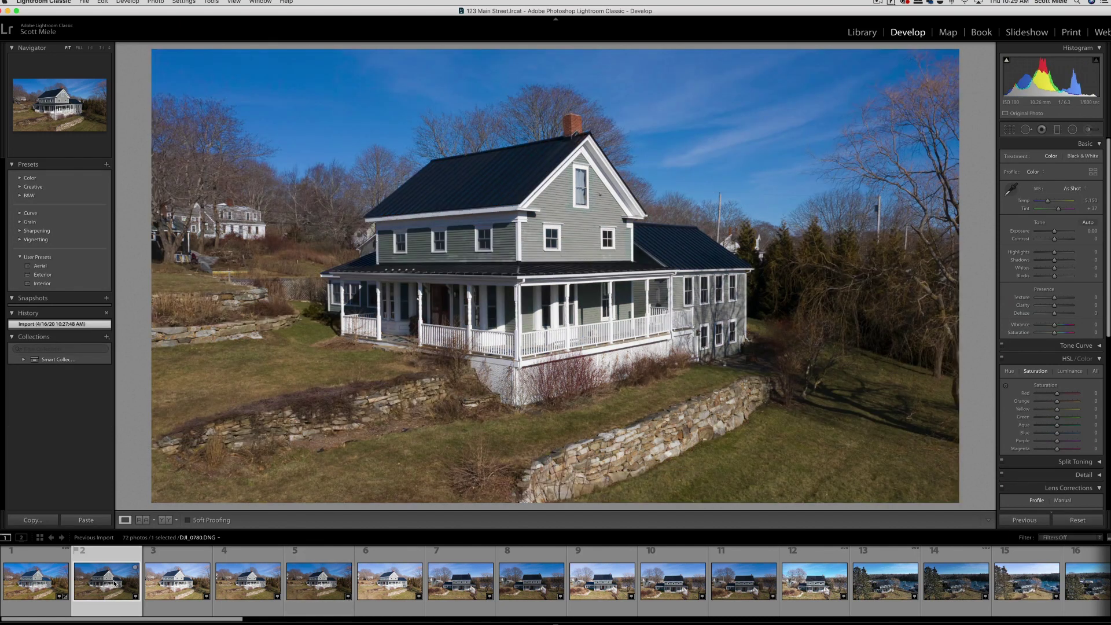
Step: Remove two unwanted photos, then open Copy Settings for the edited first photo
key(Delete)
key(Return)
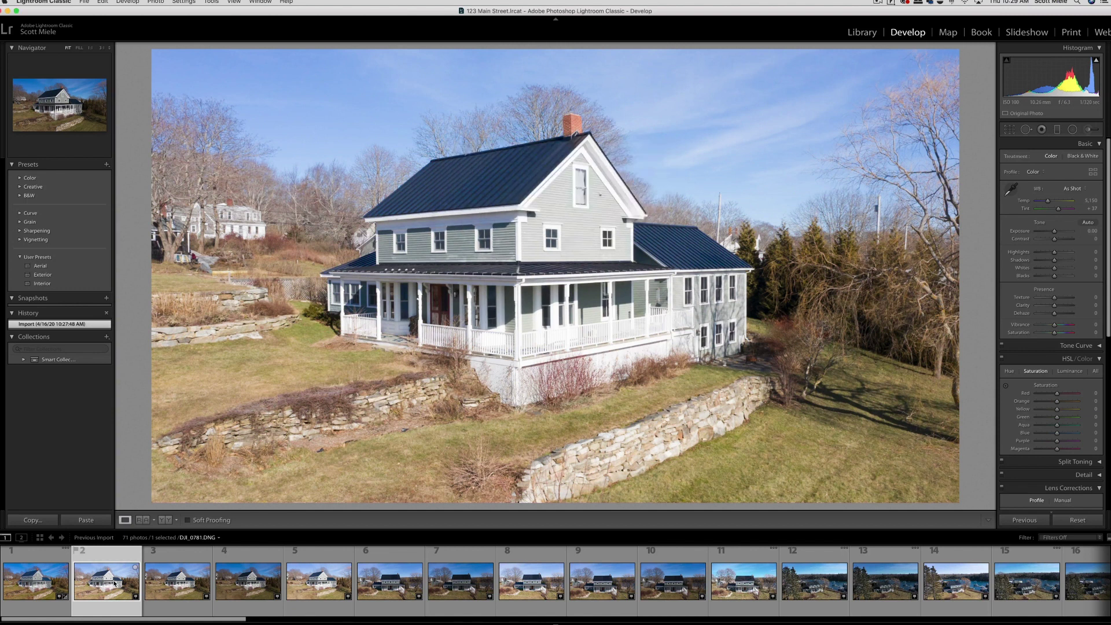
key(Delete)
key(Return)
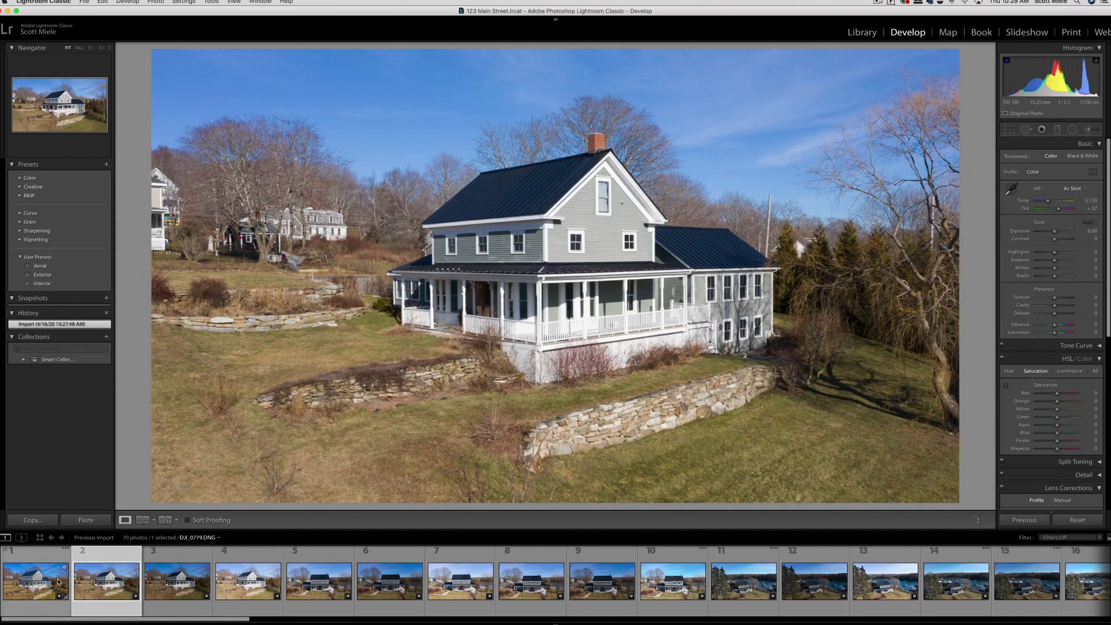
click(36, 577)
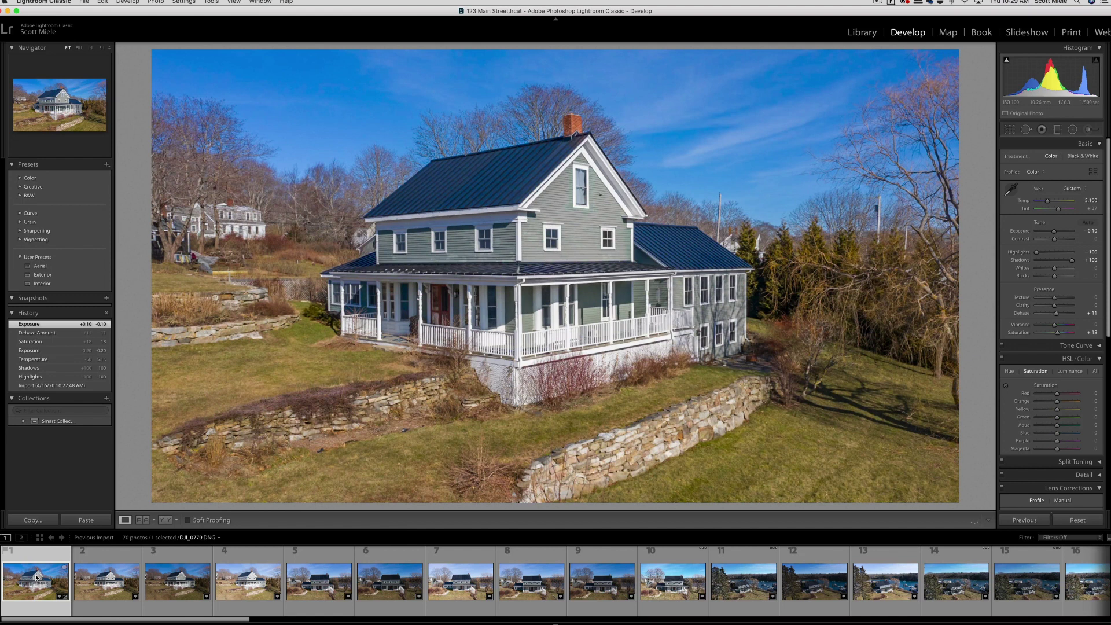
key(super+shift+c)
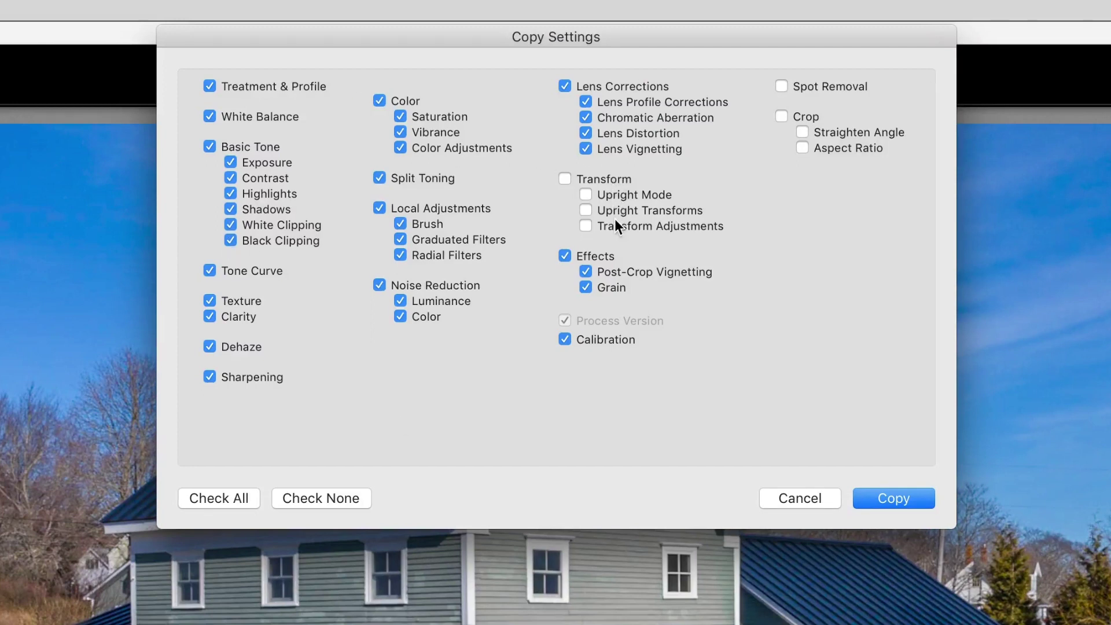
Step: Paste the first photo's edits onto DJI_0782 and reset its Exposure to 0.00
click(891, 486)
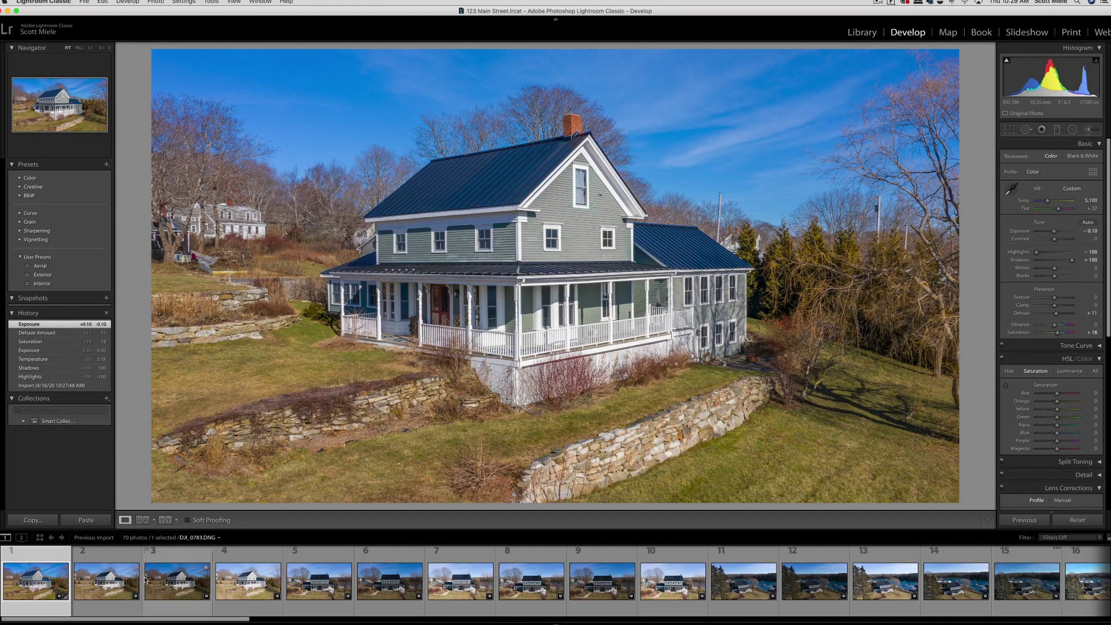
click(109, 584)
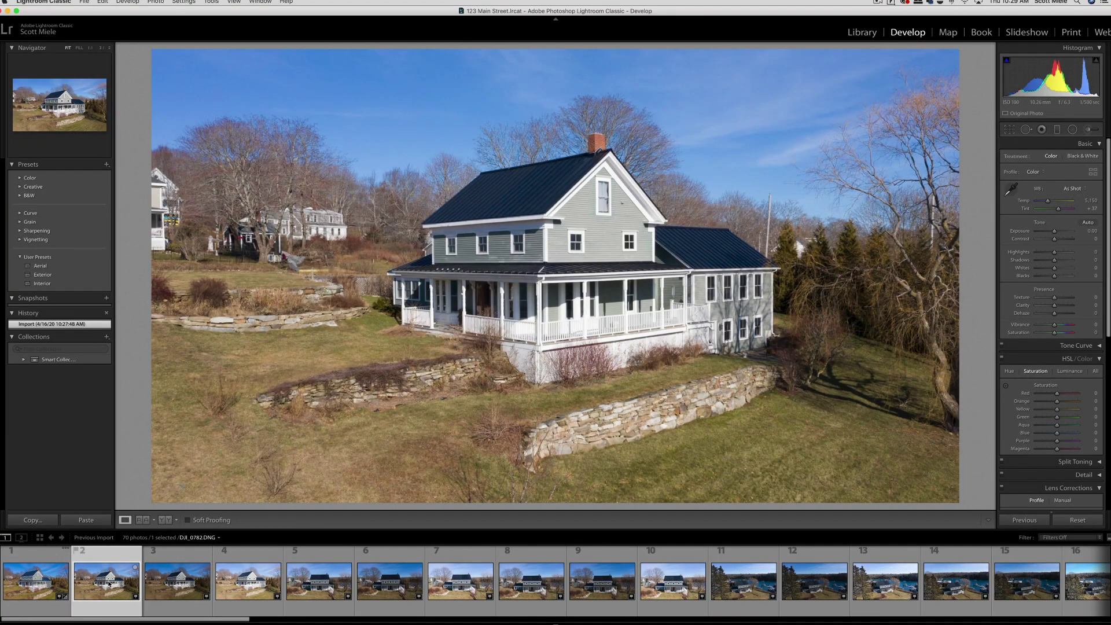
key(super+shift+v)
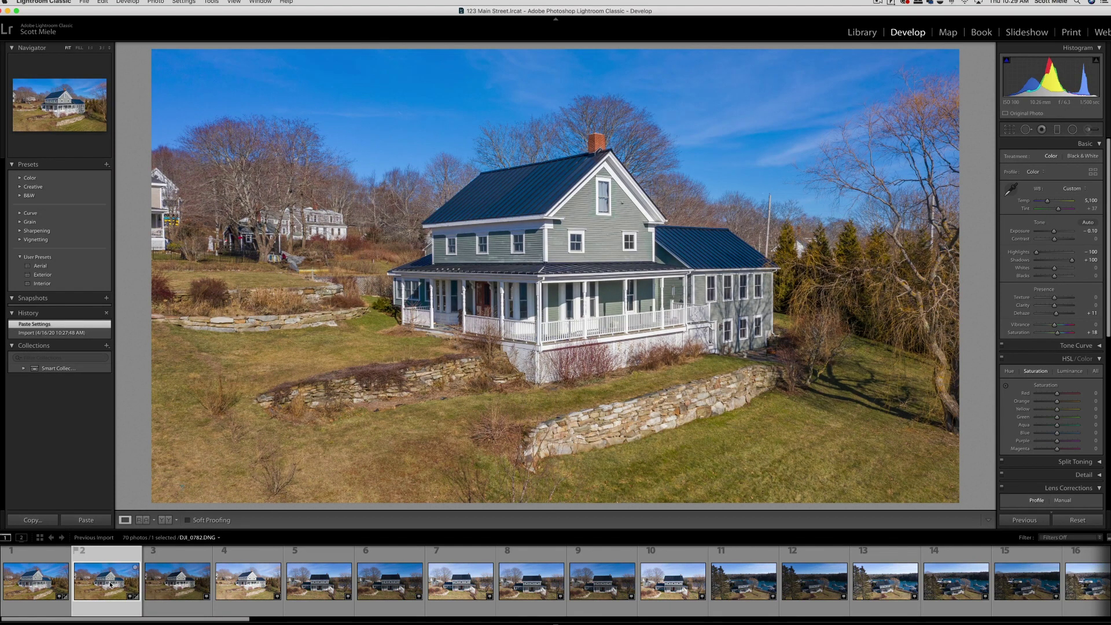
click(1090, 230)
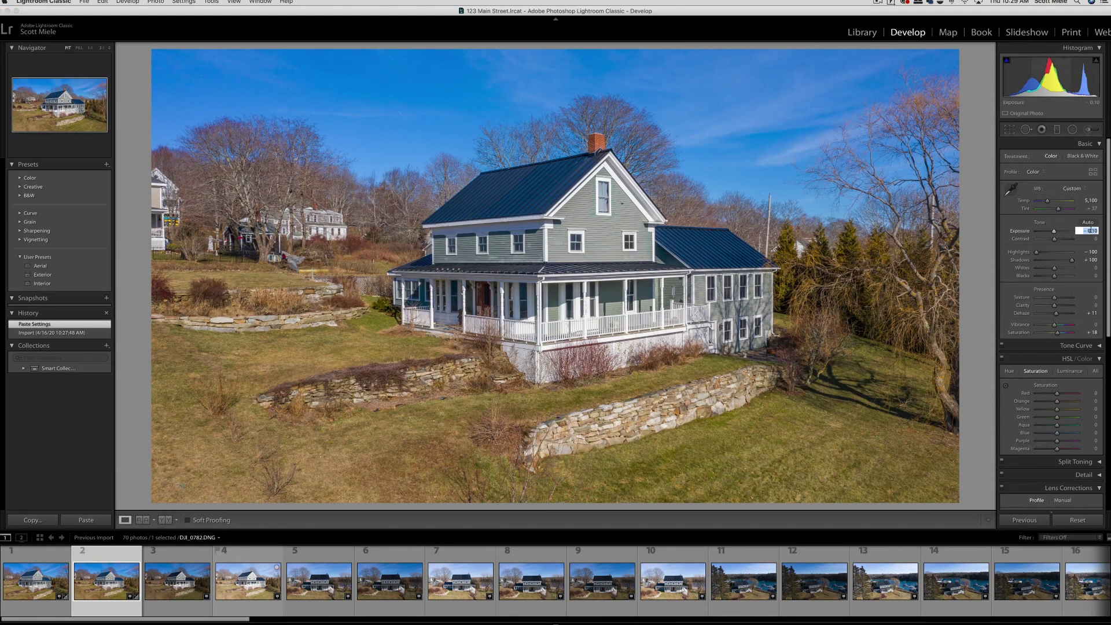
text(0)
key(Return)
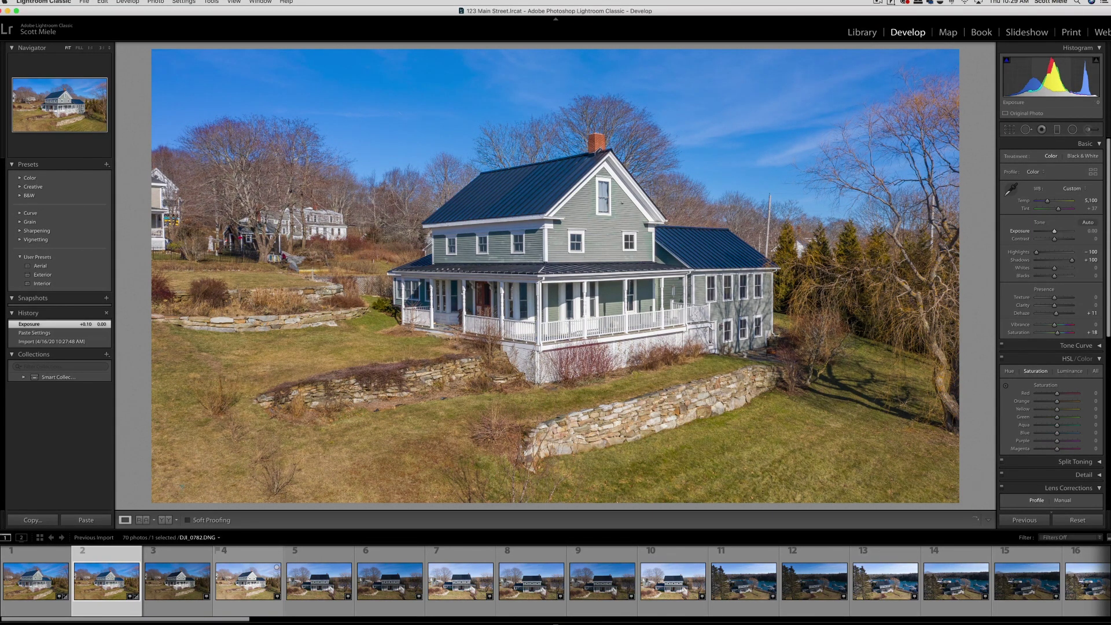
click(163, 576)
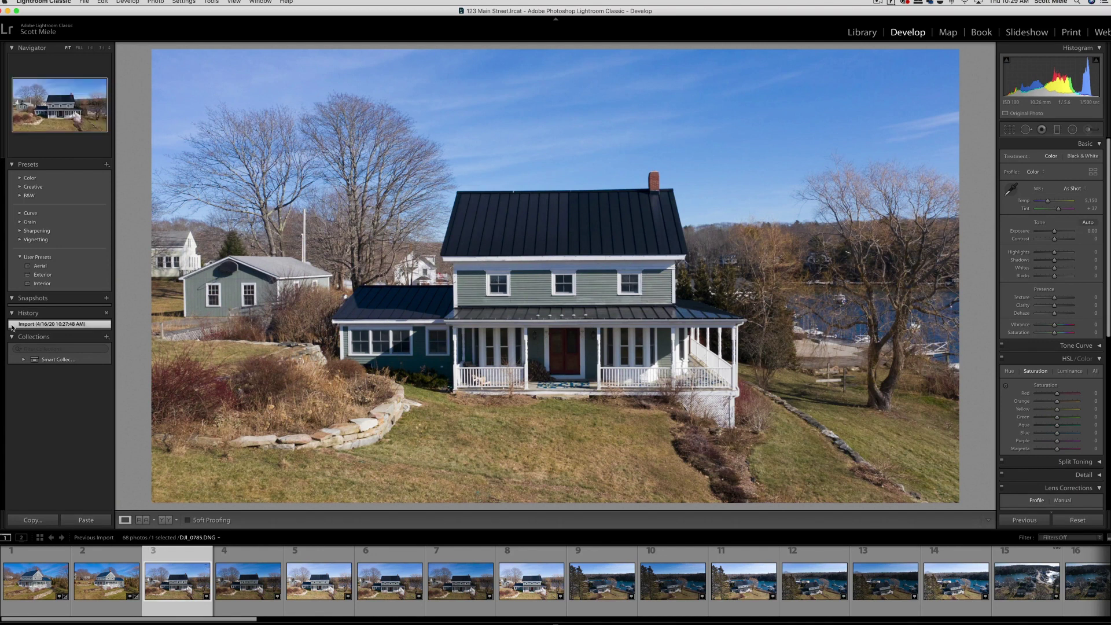
Step: Apply the Aerial preset to DJI_0785, then set Tint 37, Temperature 5.2K and Exposure +0.25
click(40, 266)
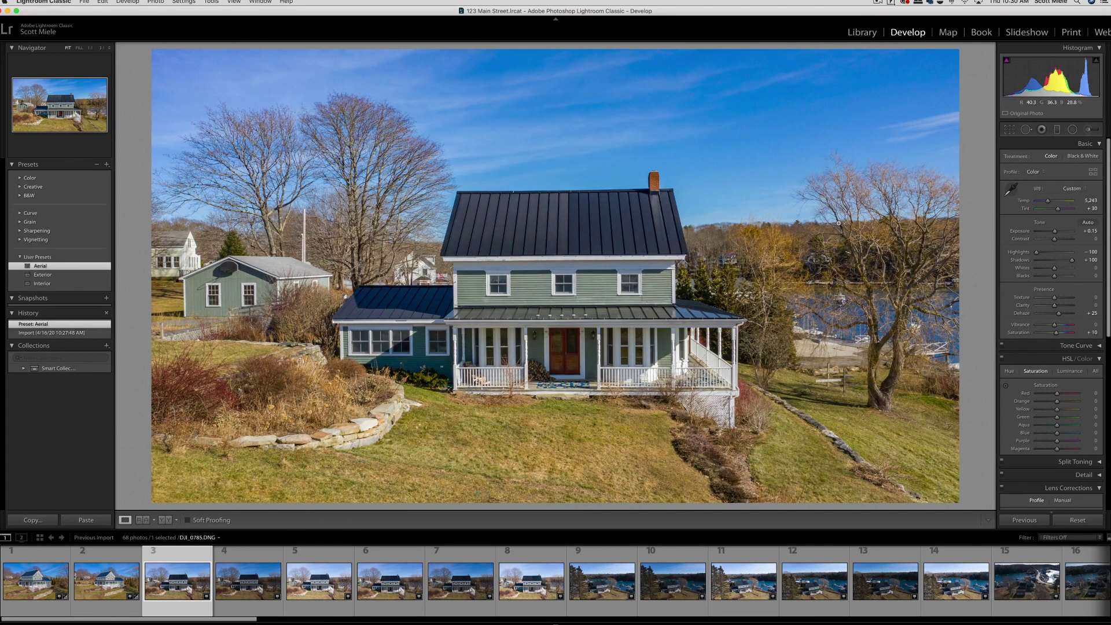
click(1092, 208)
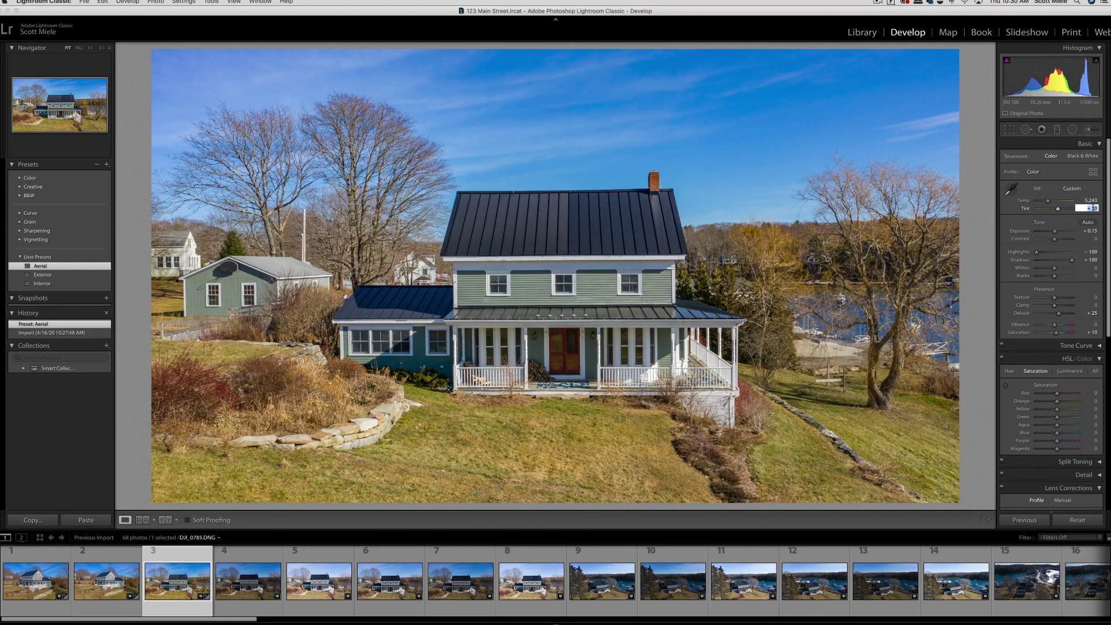
key(Up)
key(Up)
key(Up)
key(Up)
key(Up)
key(Up)
key(Up)
key(Up)
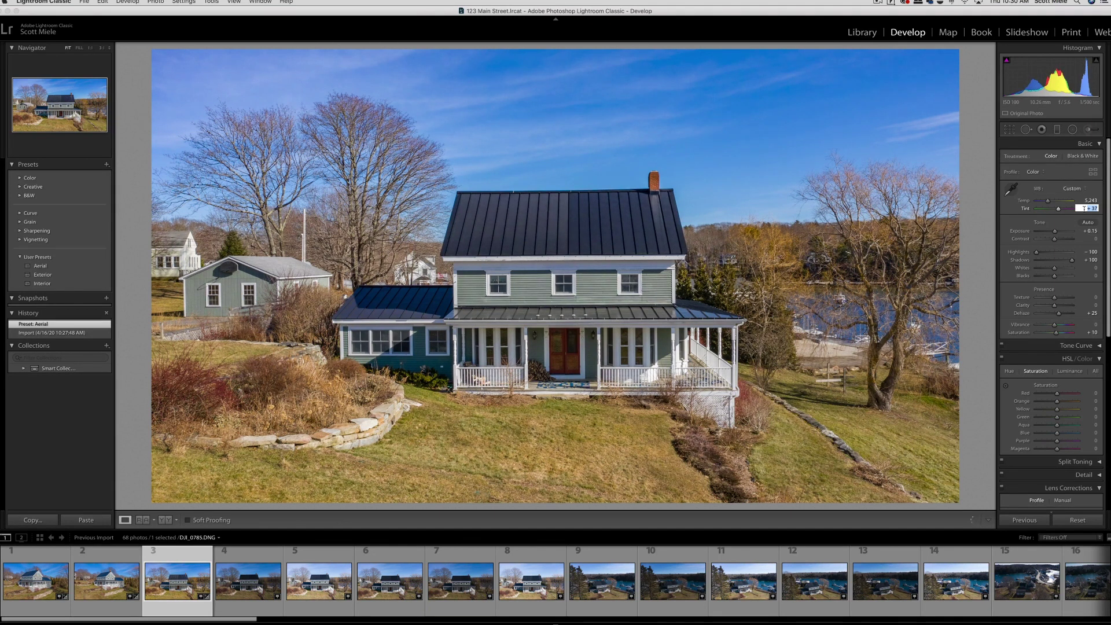
click(1091, 201)
click(1091, 230)
key(Up)
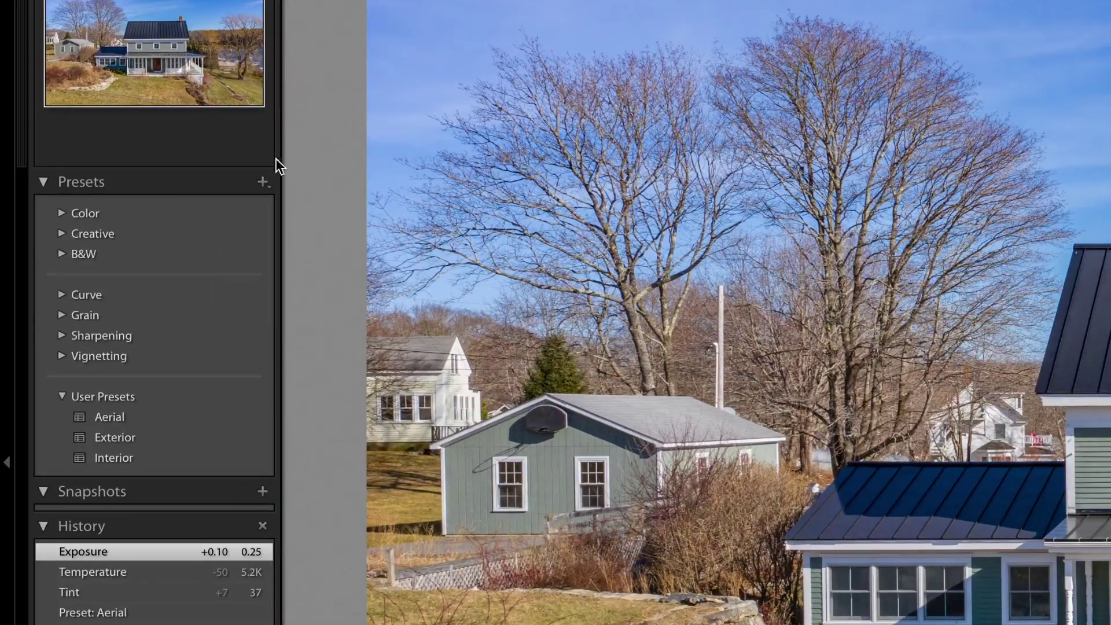
Step: Save the current develop settings as a new user preset named 'Preset Test'
click(263, 182)
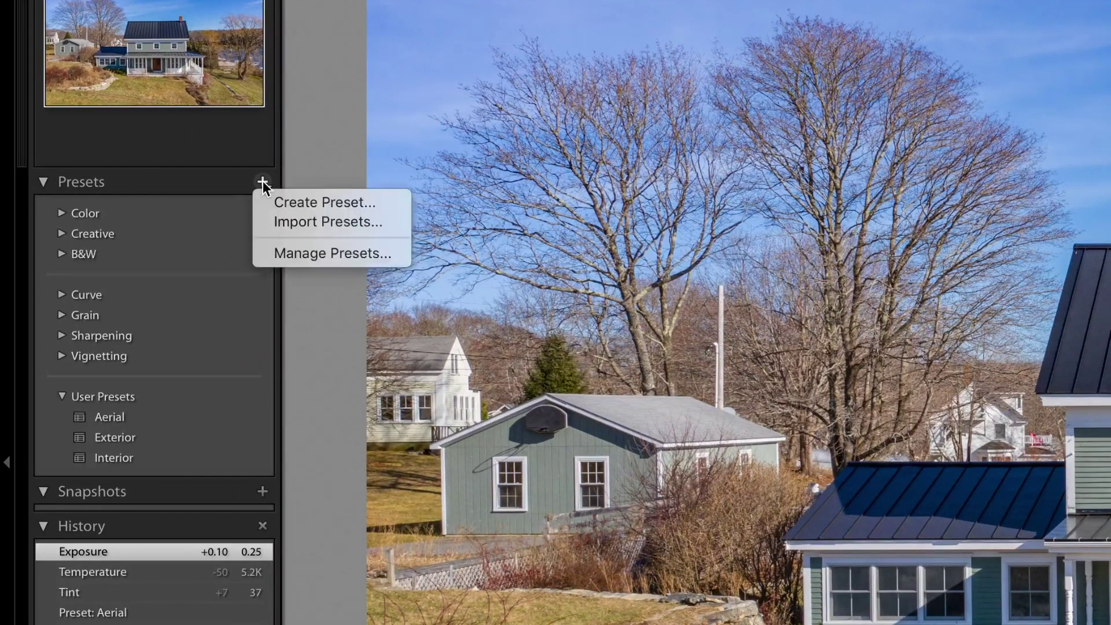
click(283, 200)
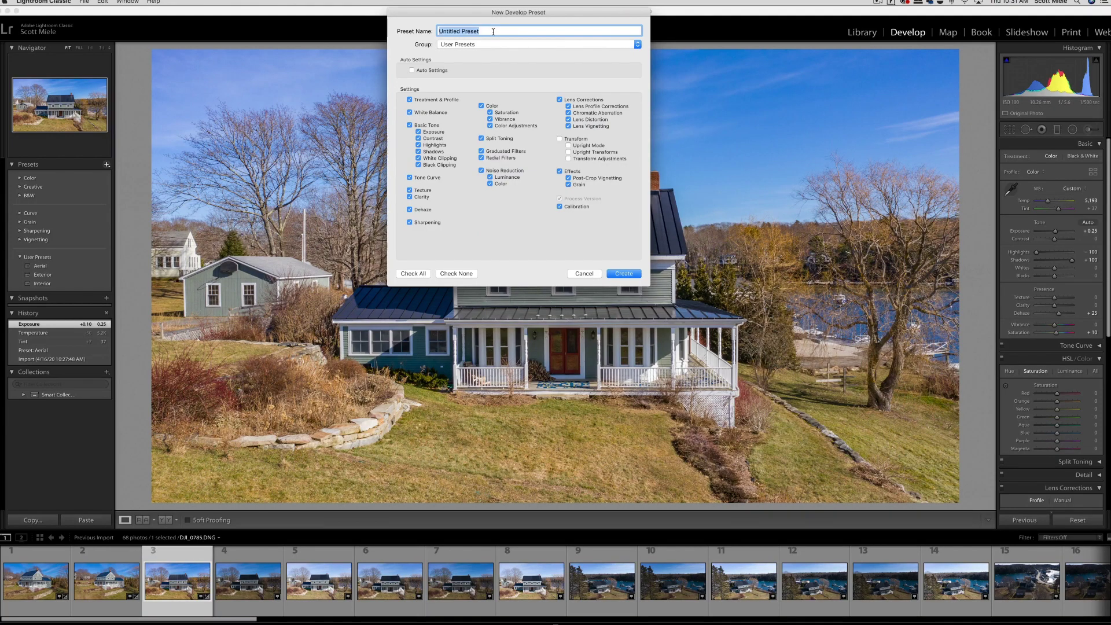
text(Preset Test)
click(623, 274)
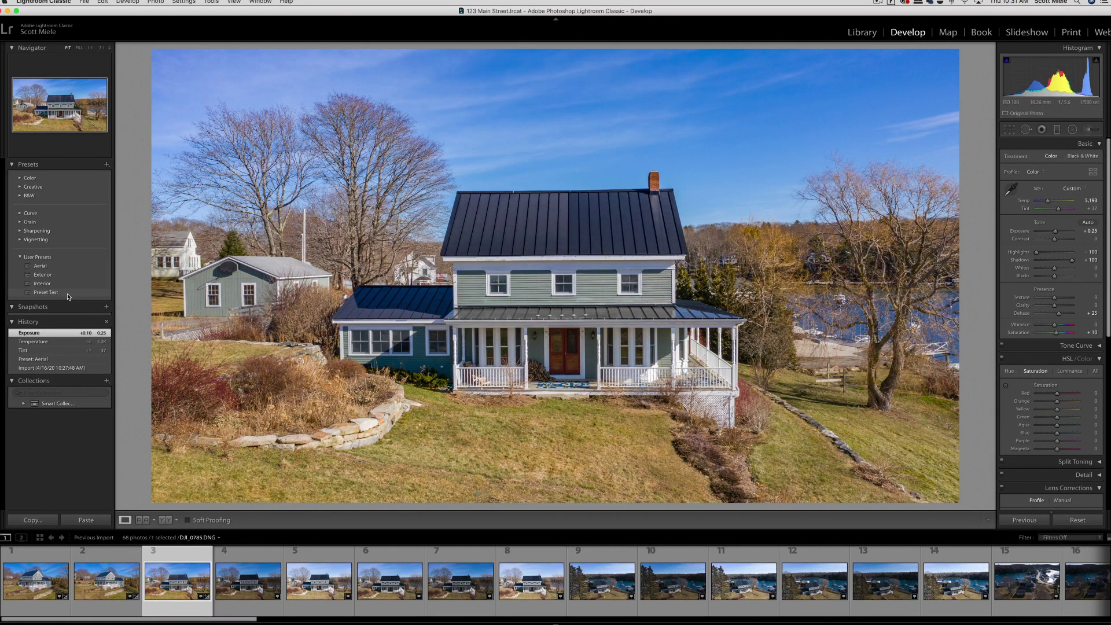
click(253, 581)
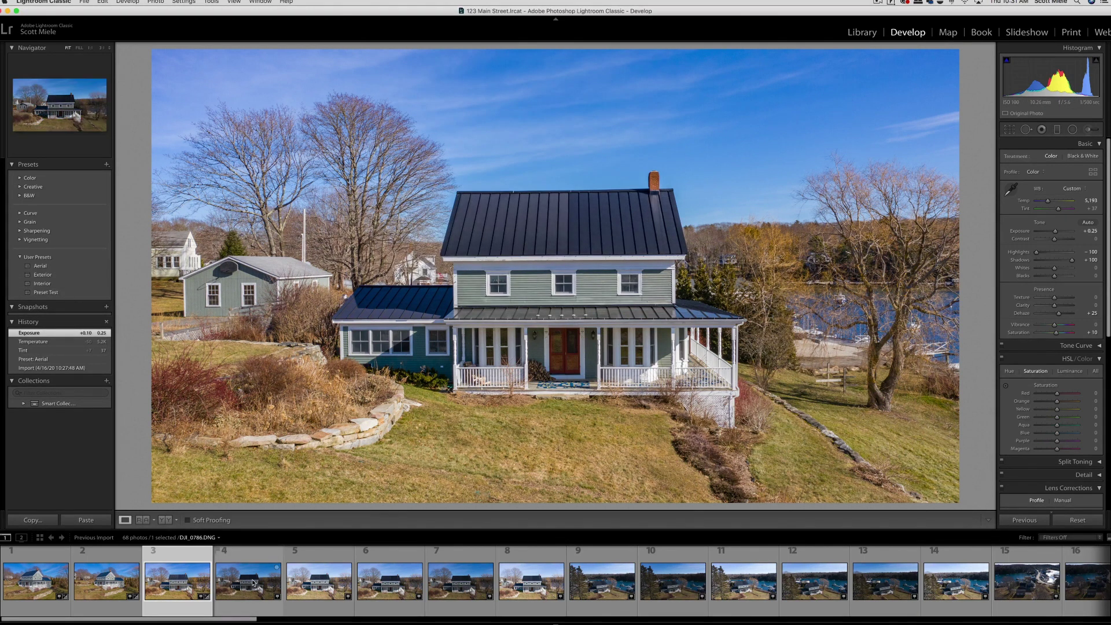
Step: Apply Preset Test to filmstrip photos 6 and 7
click(377, 581)
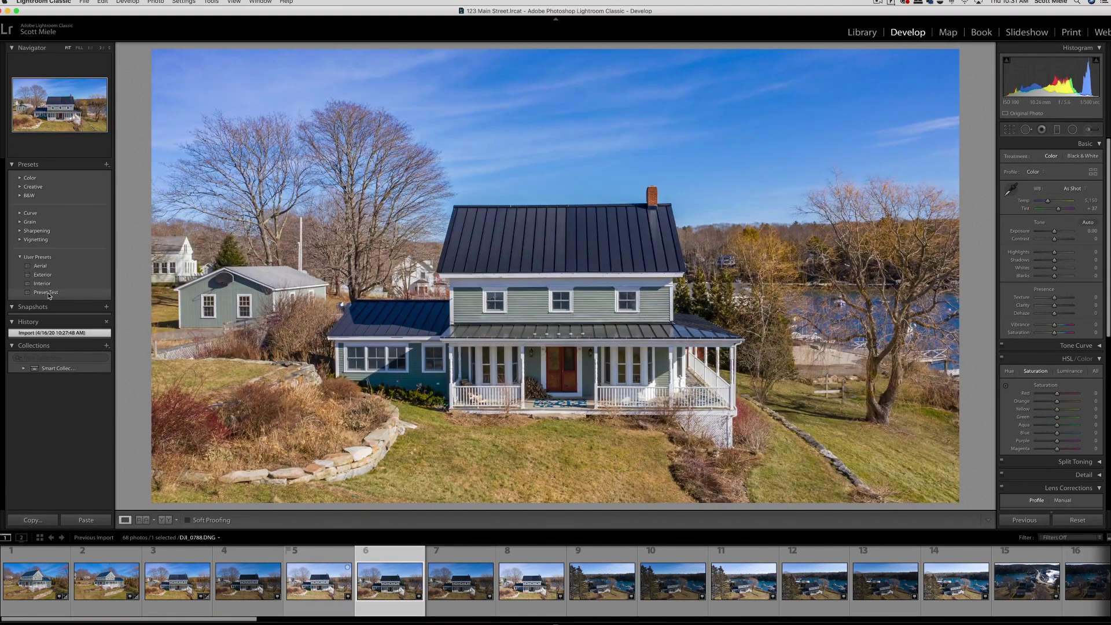
click(46, 293)
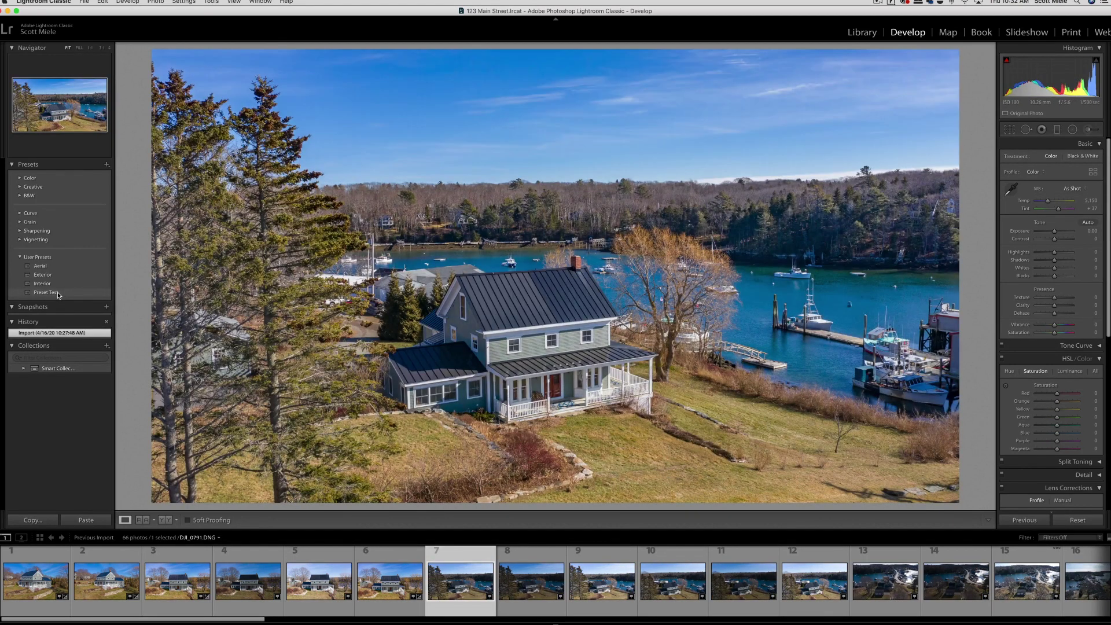
click(58, 293)
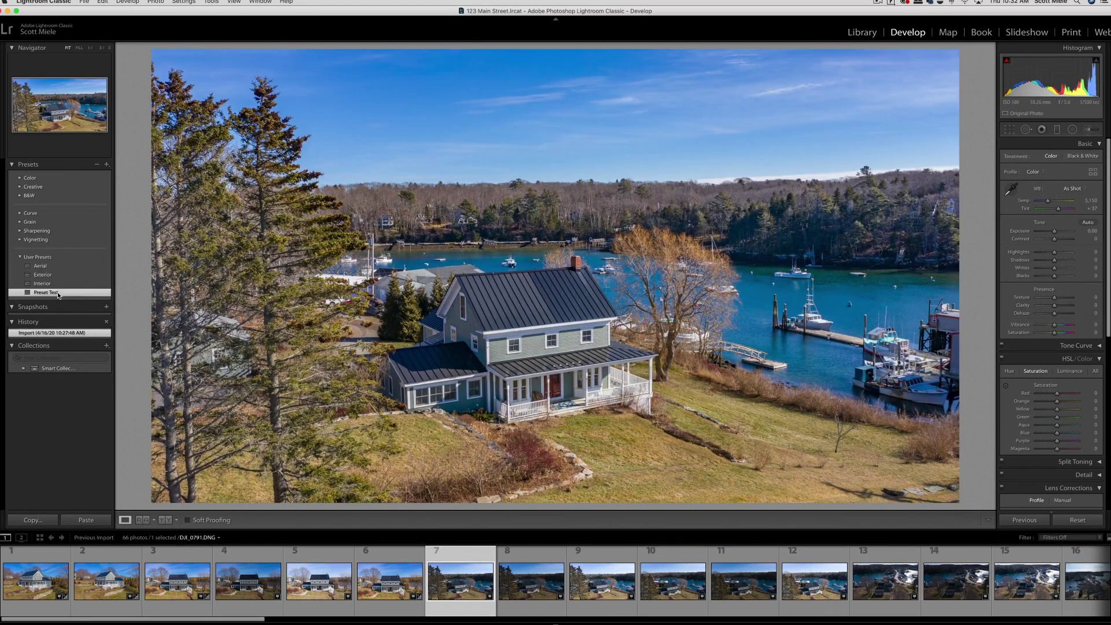
scroll(1064, 298, down, 10)
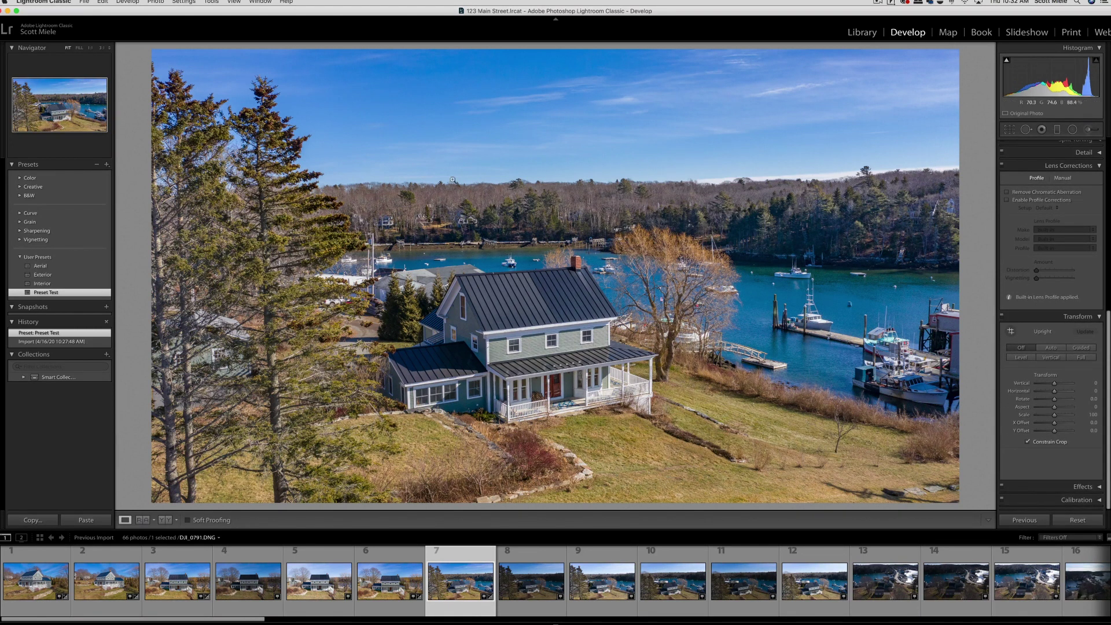
Step: Level photo 7's horizon by setting Transform Rotate to +0.4
mouse_move(1054, 400)
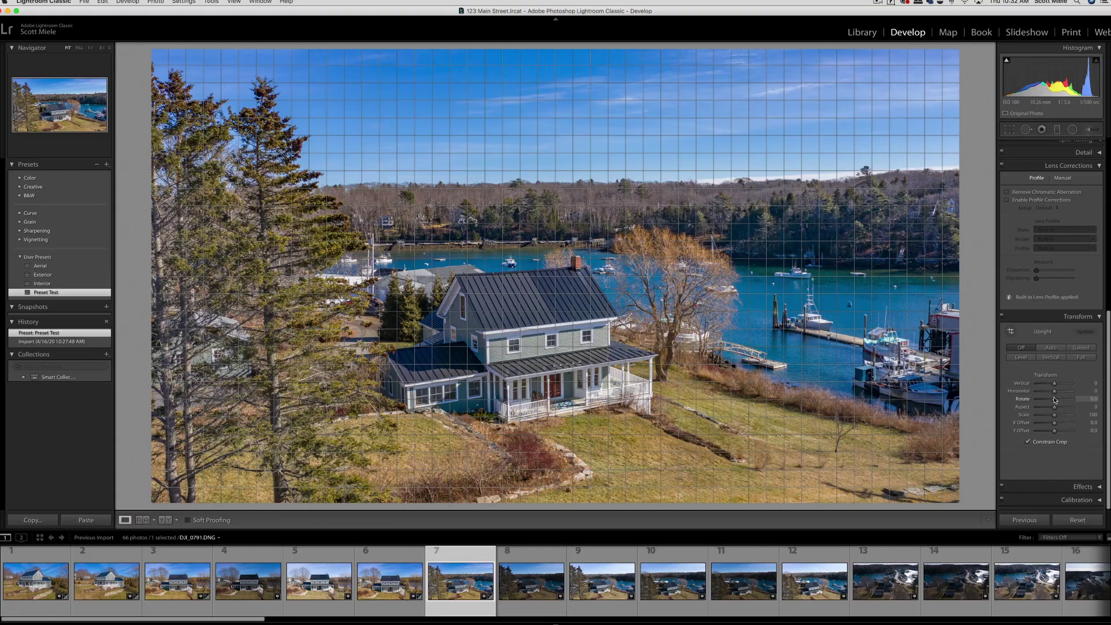
click(1094, 399)
key(Up)
key(Up)
key(Up)
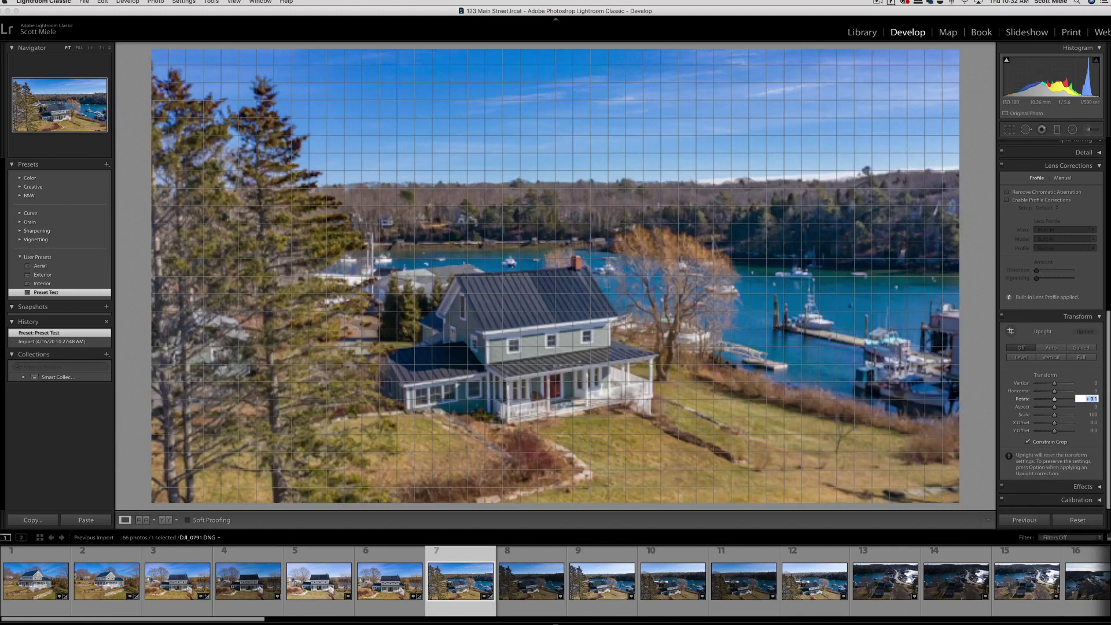
key(Up)
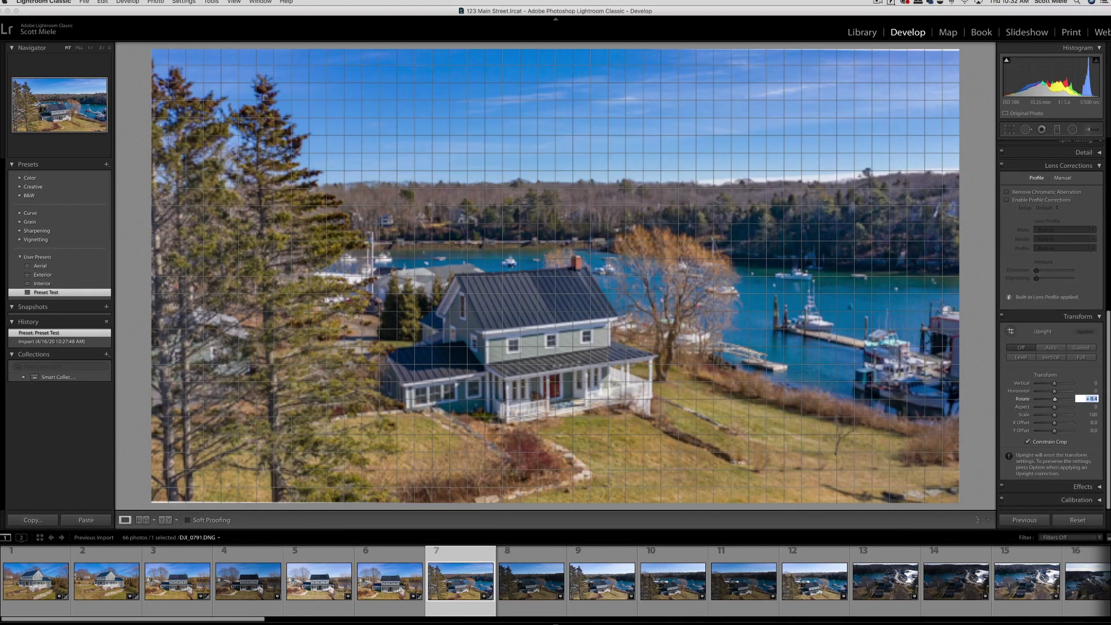
key(Return)
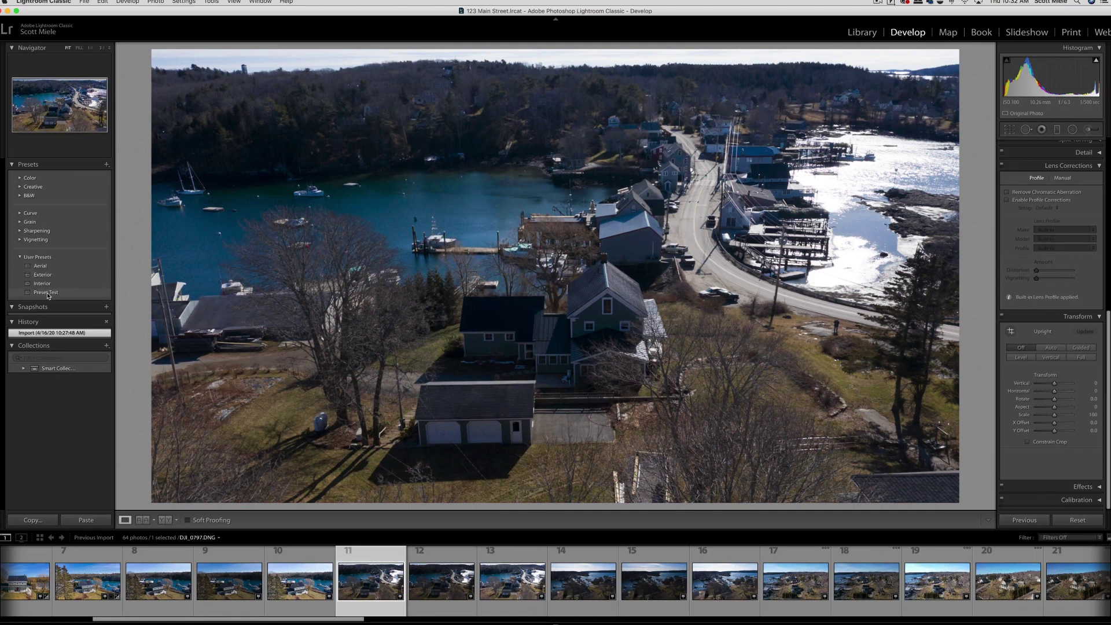
Step: Apply Preset Test to photo 11 and adjust it to Temperature 5,493 and Exposure +0.75
click(48, 294)
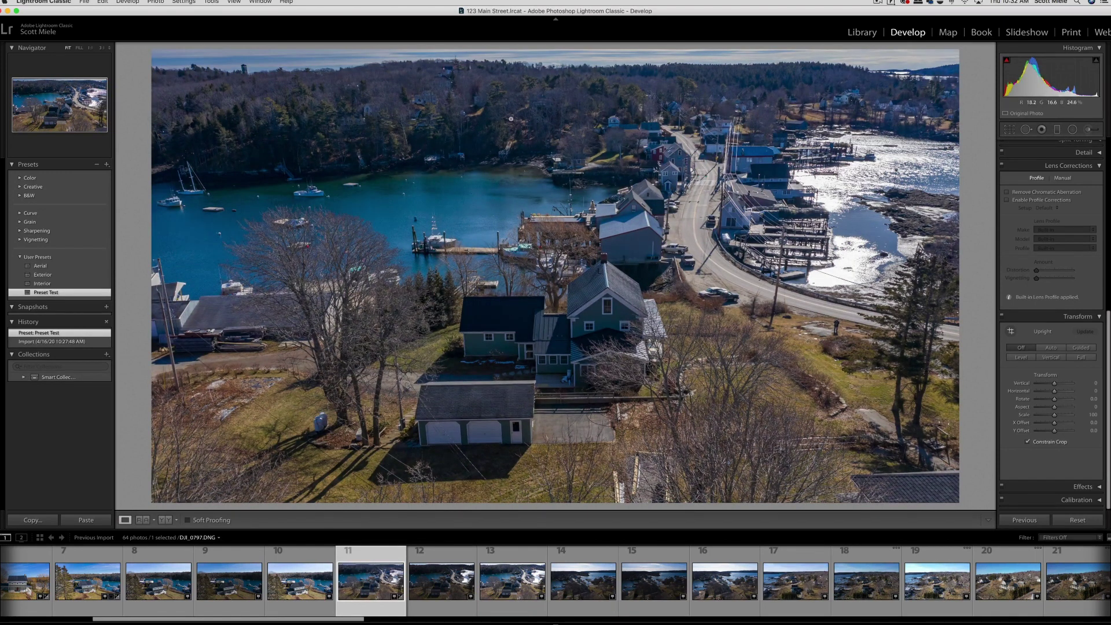
scroll(1051, 324, up, 5)
click(1086, 200)
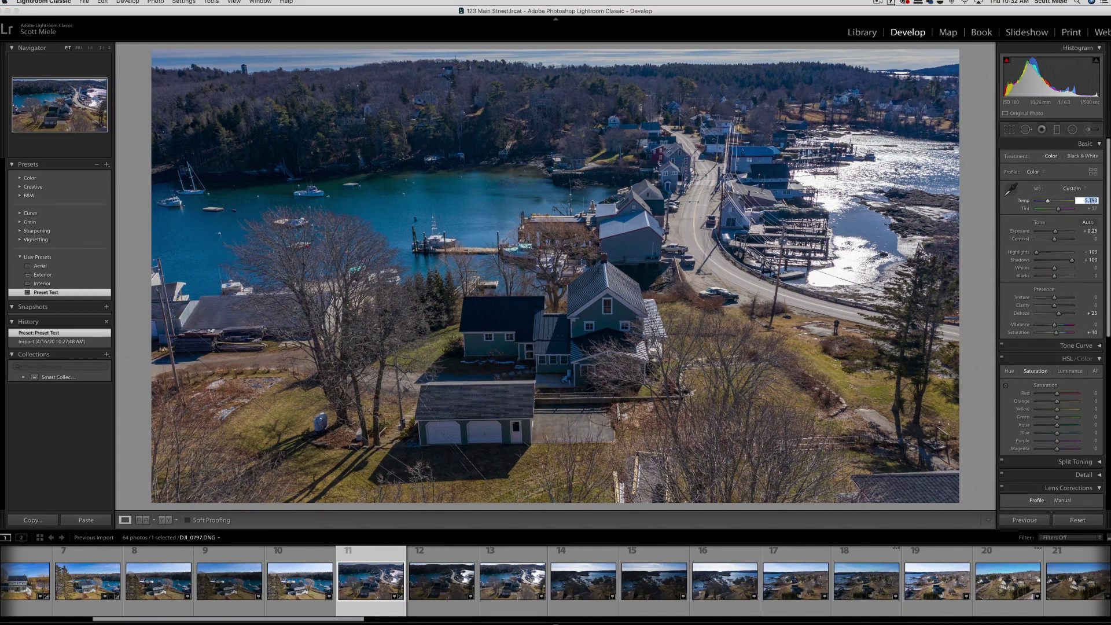
key(Up)
key(Up)
key(Tab)
key(Up)
key(Up)
key(Up)
key(Up)
key(Up)
key(Up)
key(Up)
key(Up)
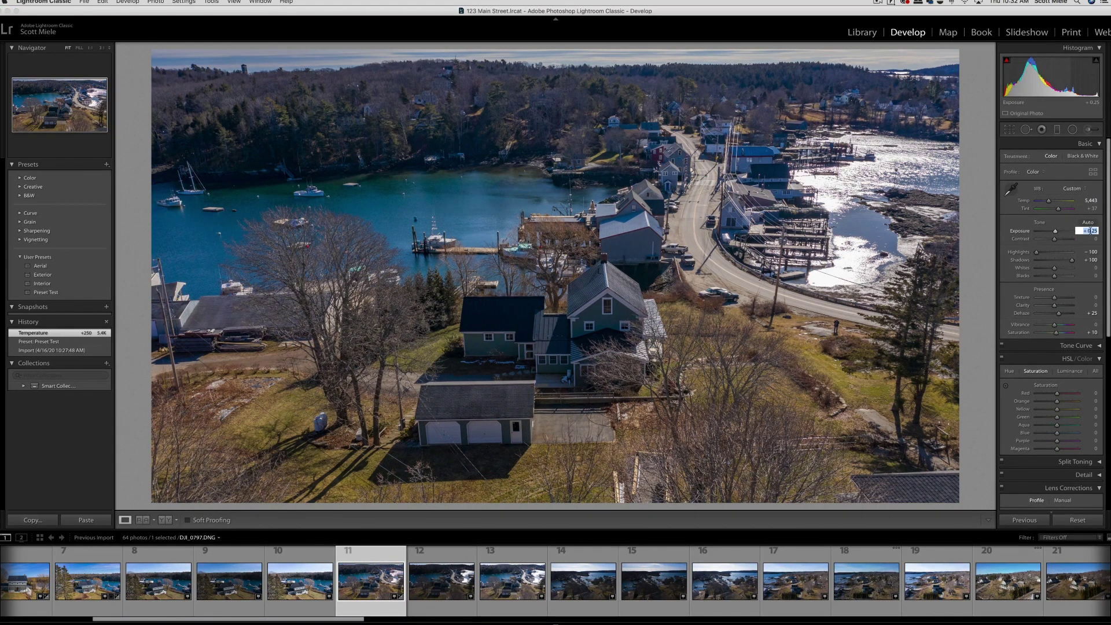
key(Up)
key(Up)
key(Up)
key(Up)
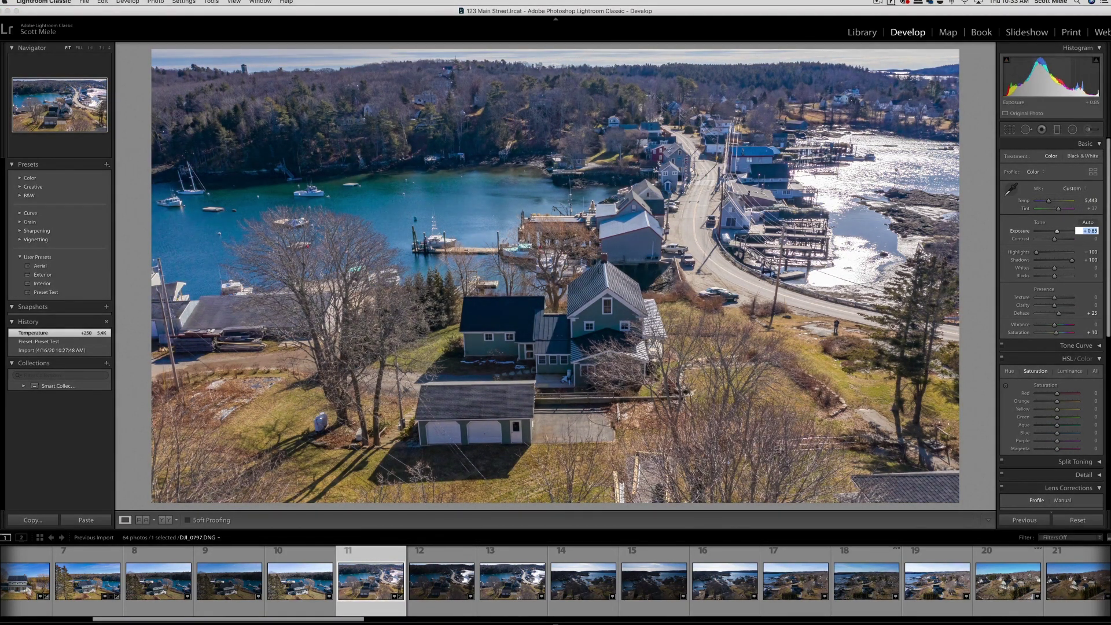
key(shift+Tab)
key(shift+Tab)
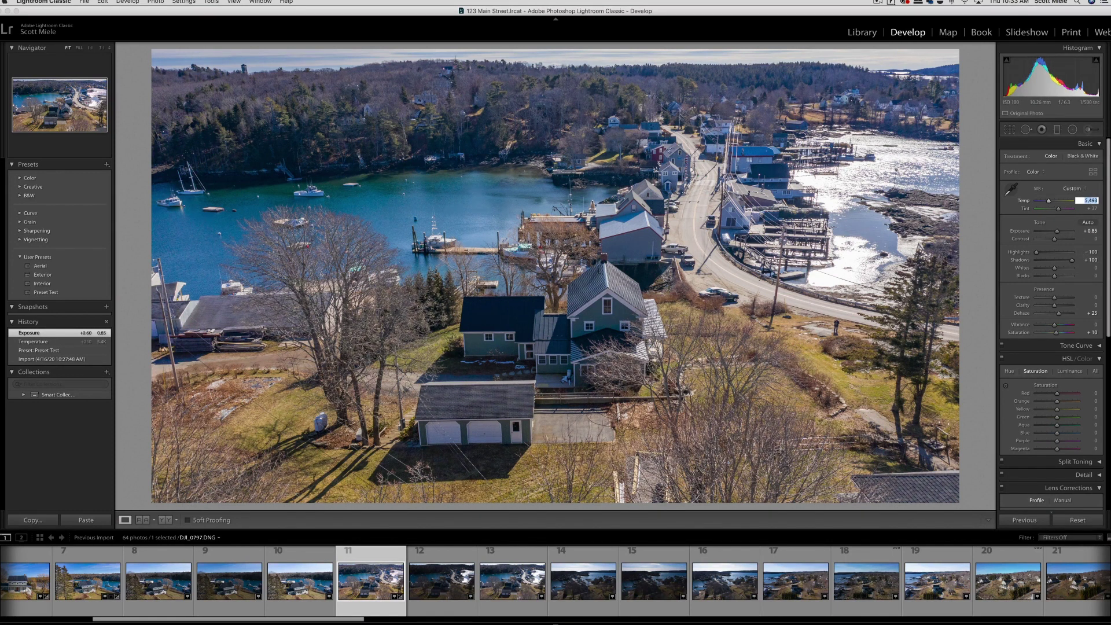
key(Tab)
key(Down)
key(Down)
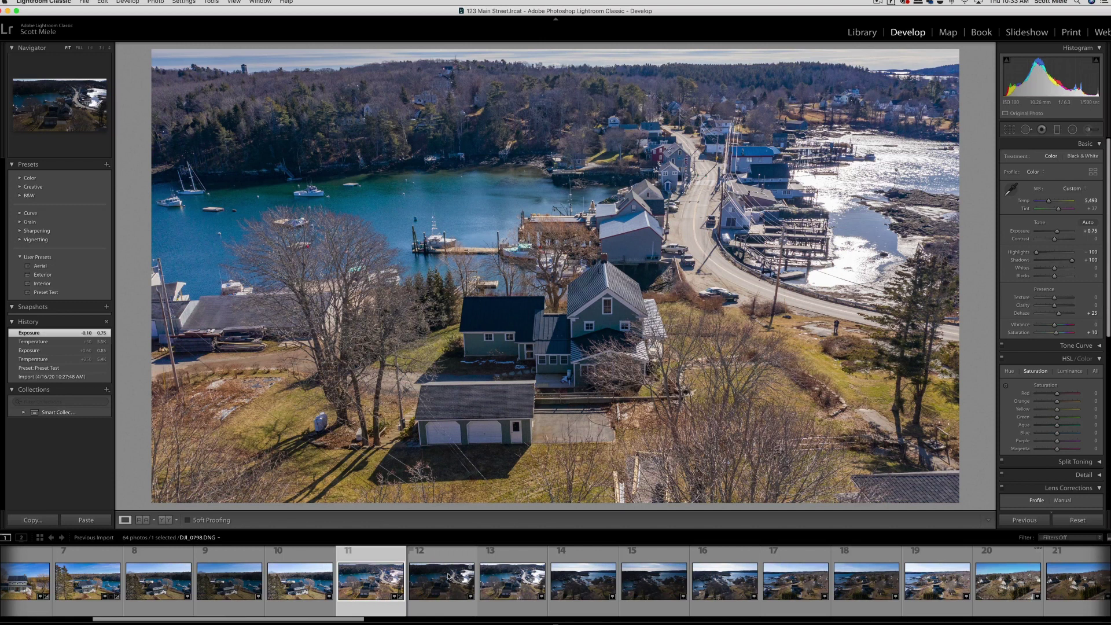
Step: Paste photo 11's settings onto photo 12, adjusting Exposure +0.65 and Temperature 5,543; apply Preset Test to photo 18
key(super+shift+c)
click(710, 207)
click(565, 579)
key(super+shift+v)
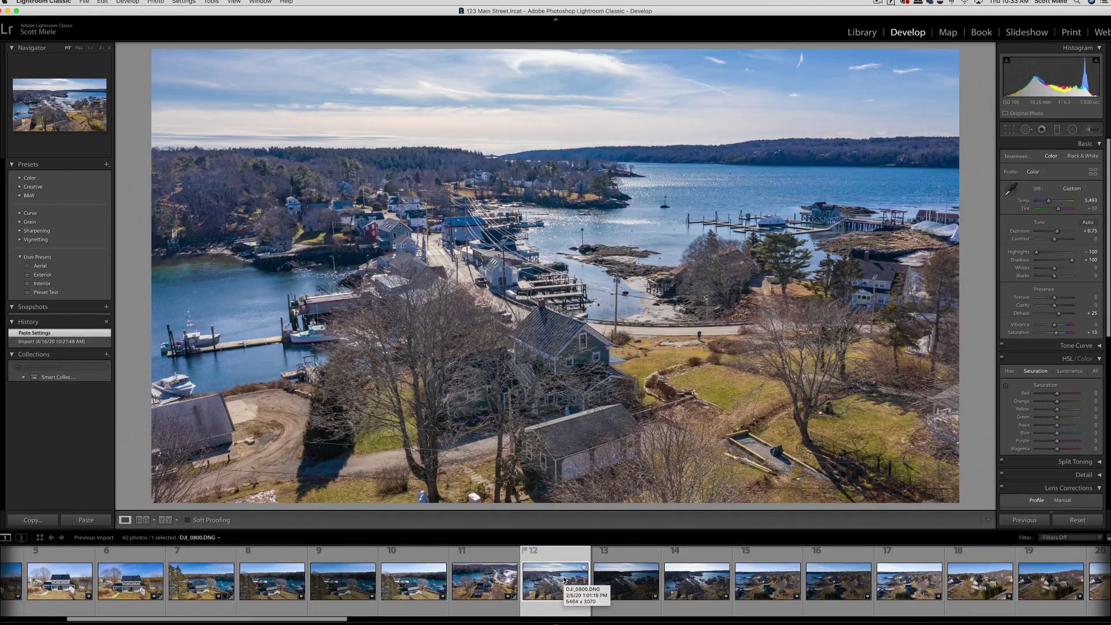
click(1090, 230)
key(Down)
key(shift+Tab)
key(shift+Tab)
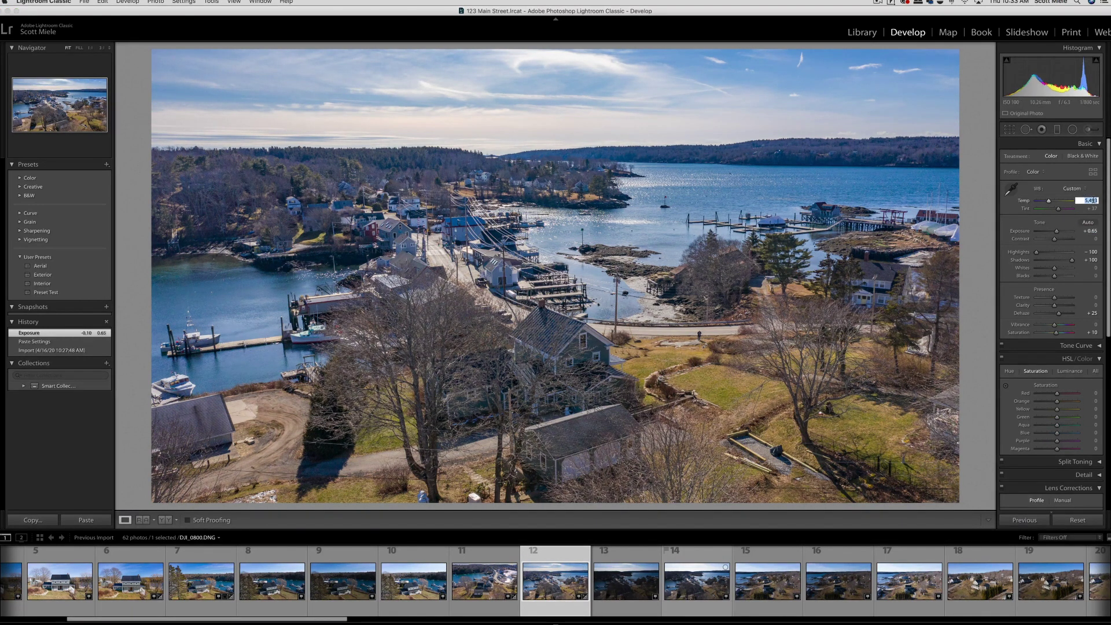
key(Up)
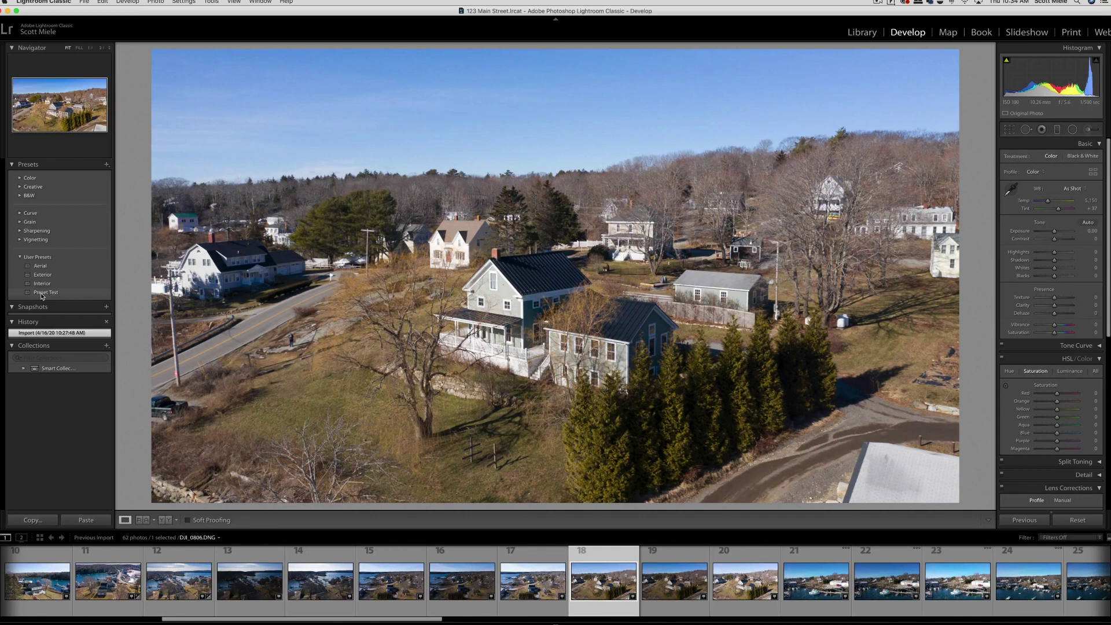
click(46, 292)
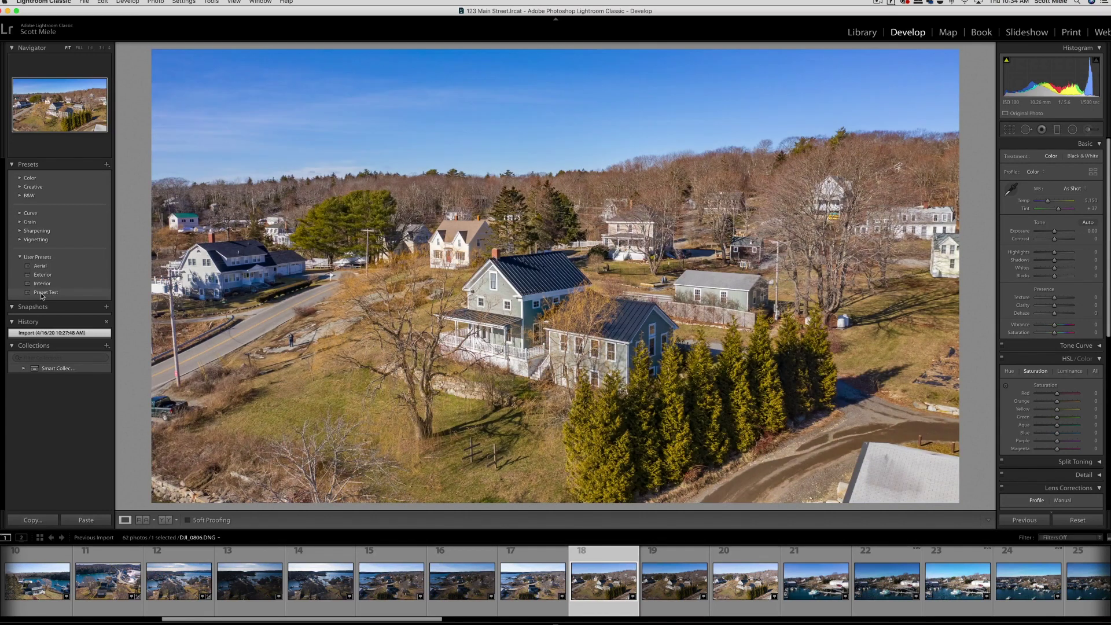
Step: Lower photo 18's Exposure to +0.05 and cool its Temperature to 4,943
key(Down)
key(Down)
key(shift+Tab)
key(shift+Tab)
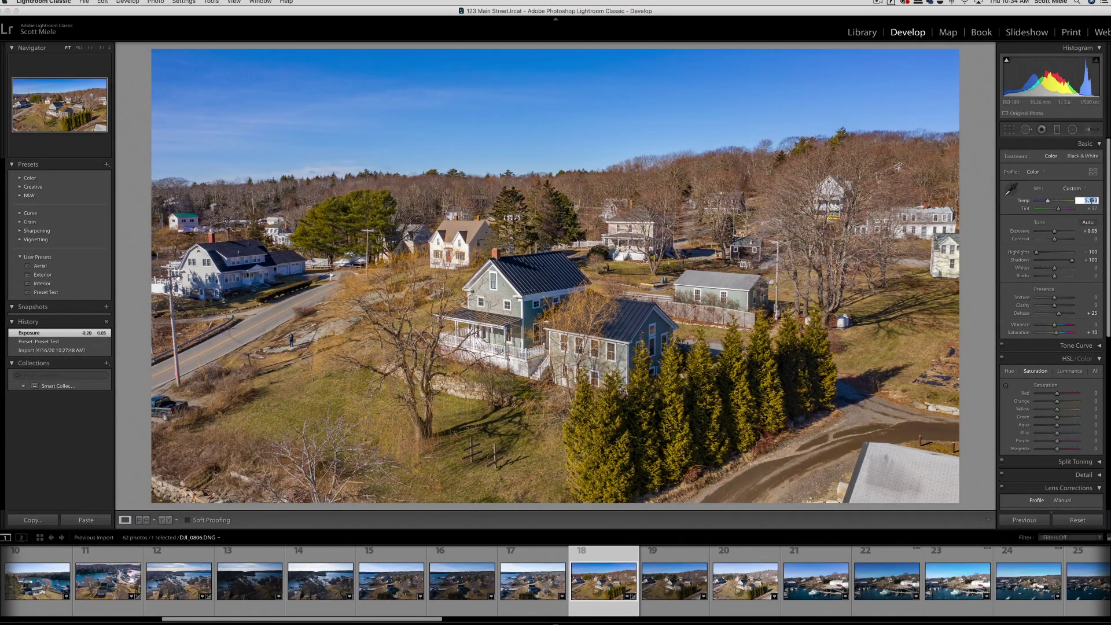
key(Down)
key(Down)
key(Down)
click(318, 343)
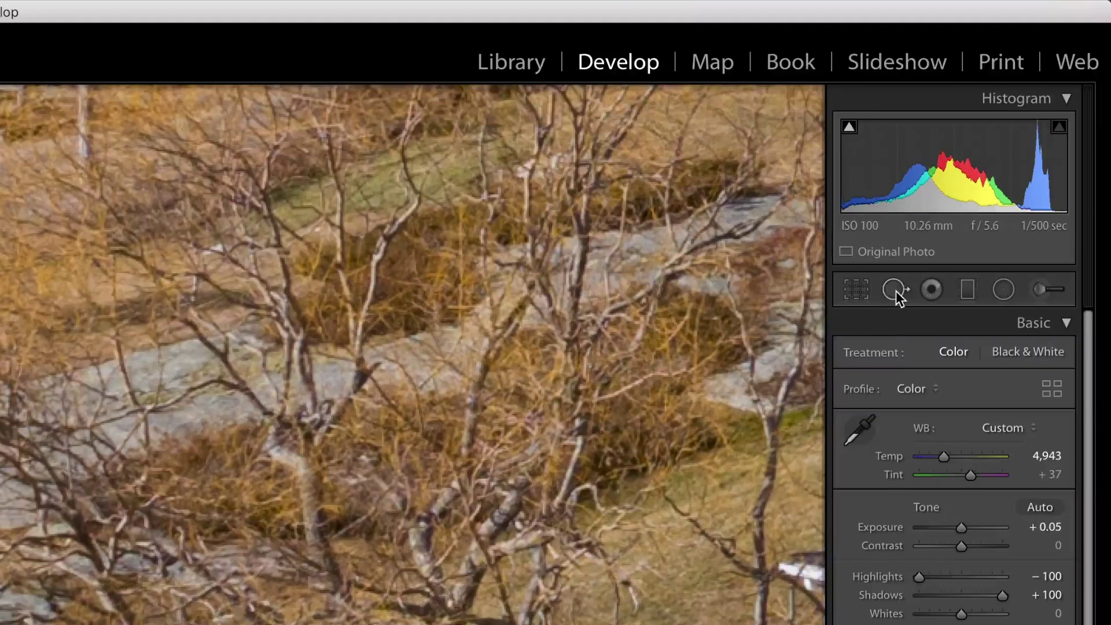
Step: Erase the person standing on the rock by the road in DJI_0806 using Spot Removal
click(896, 290)
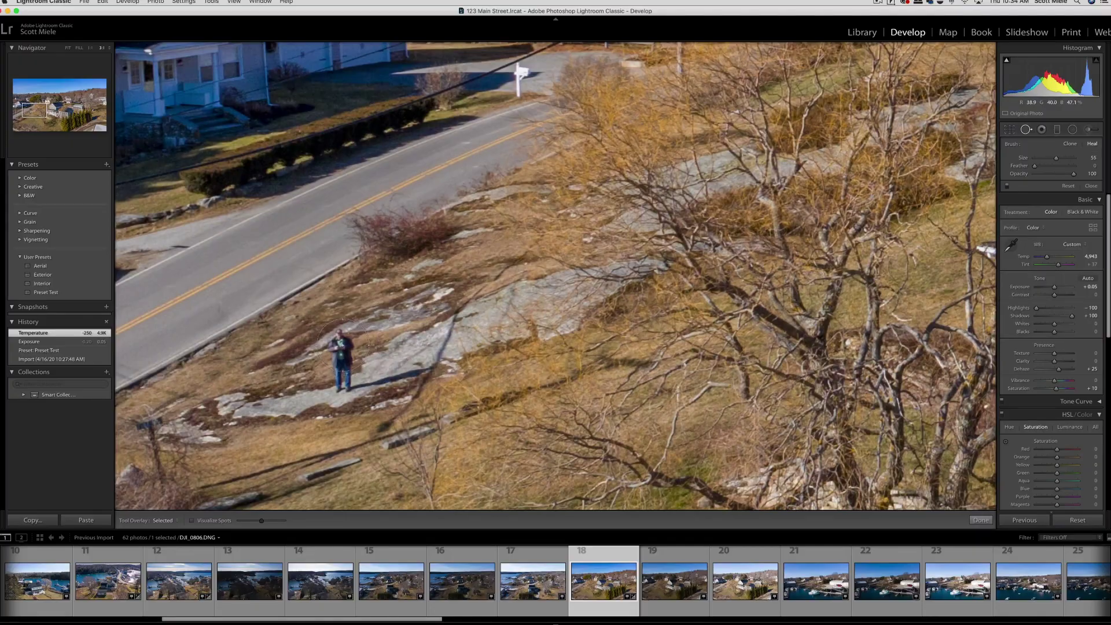
scroll(341, 344, down, 5)
drag(341, 343, 342, 378)
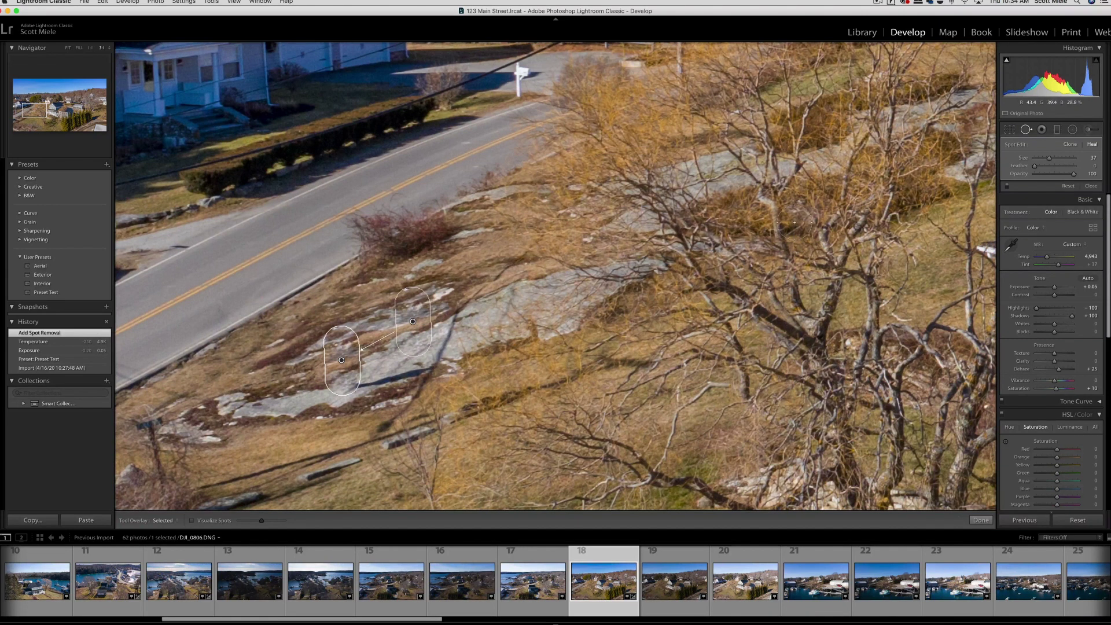
click(1026, 130)
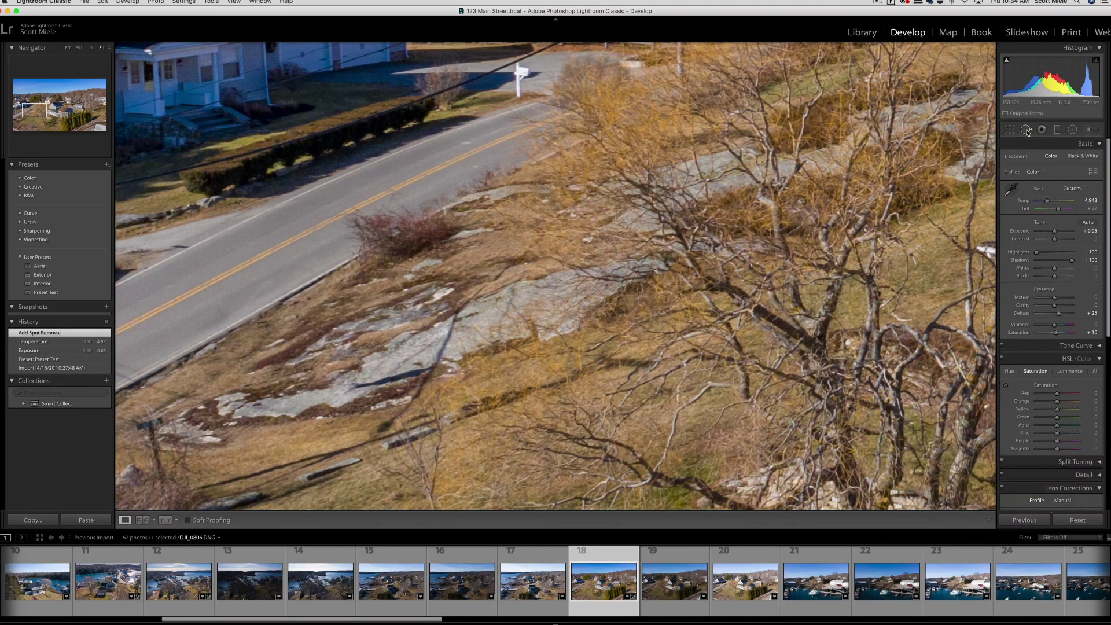
key(super+minus)
key(super+minus)
key(super+minus)
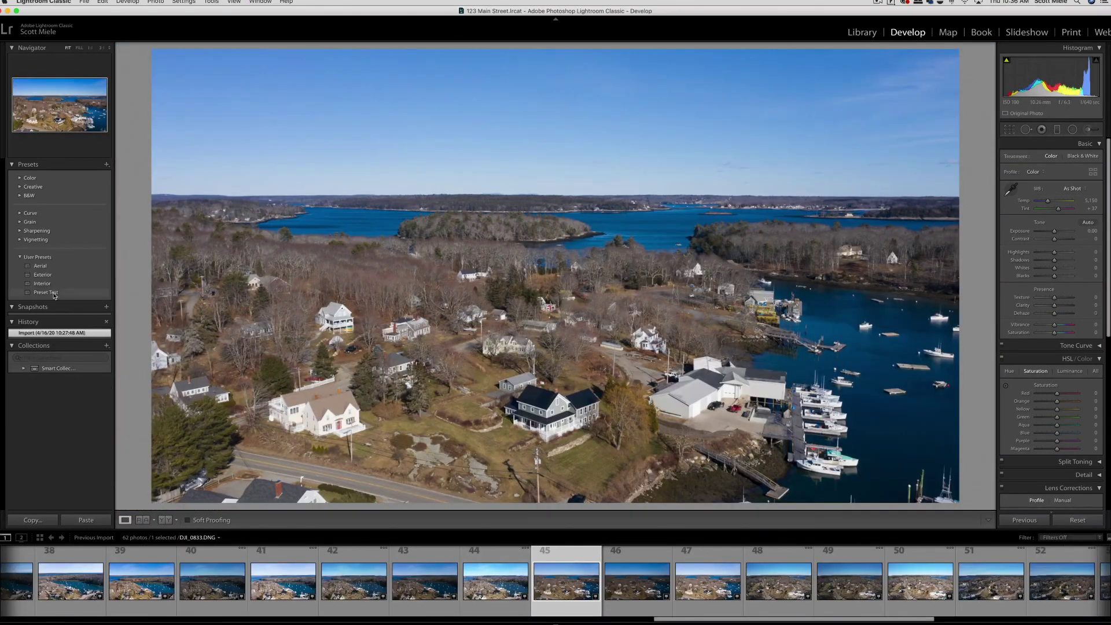
Step: Apply Preset Test to DJI_0811 and set its Transform Rotate to -0.4
click(46, 292)
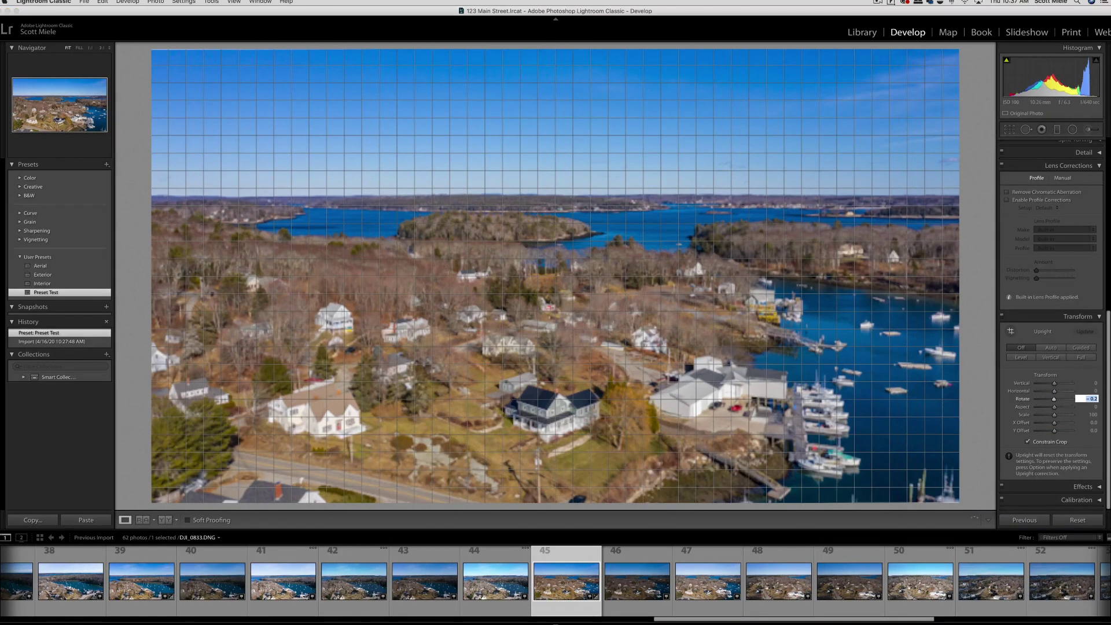
key(Down)
key(Down)
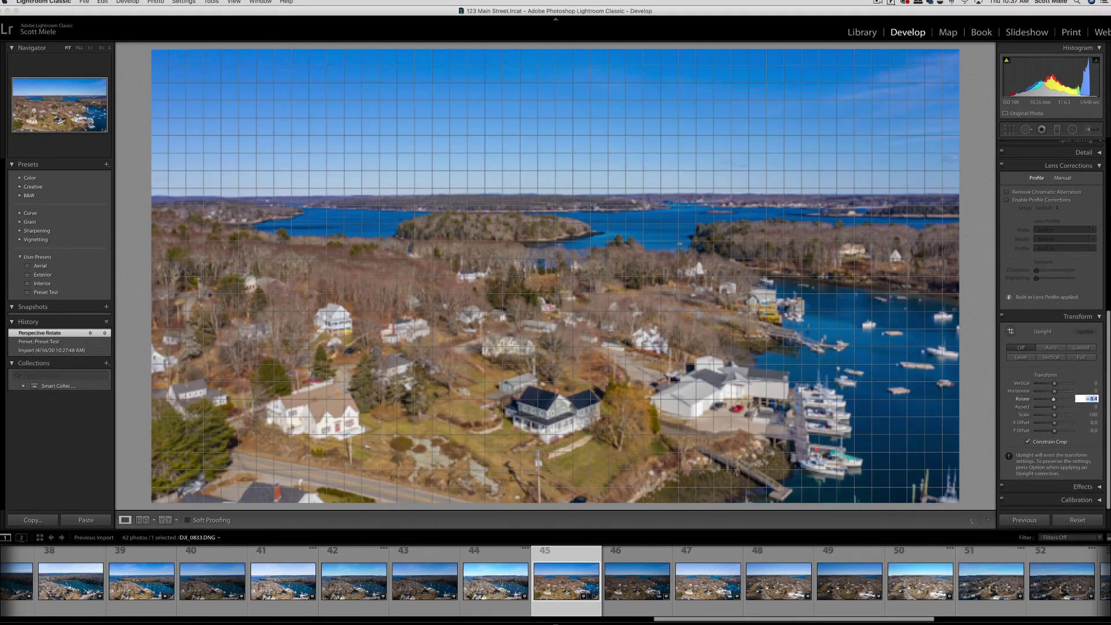
key(Return)
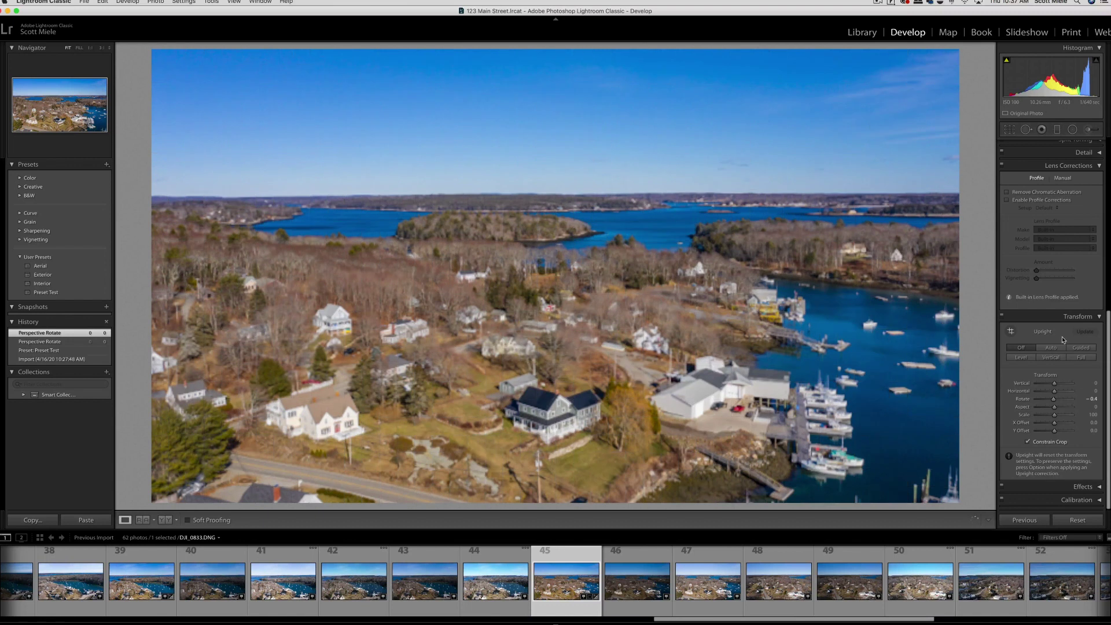
key(super+shift+e)
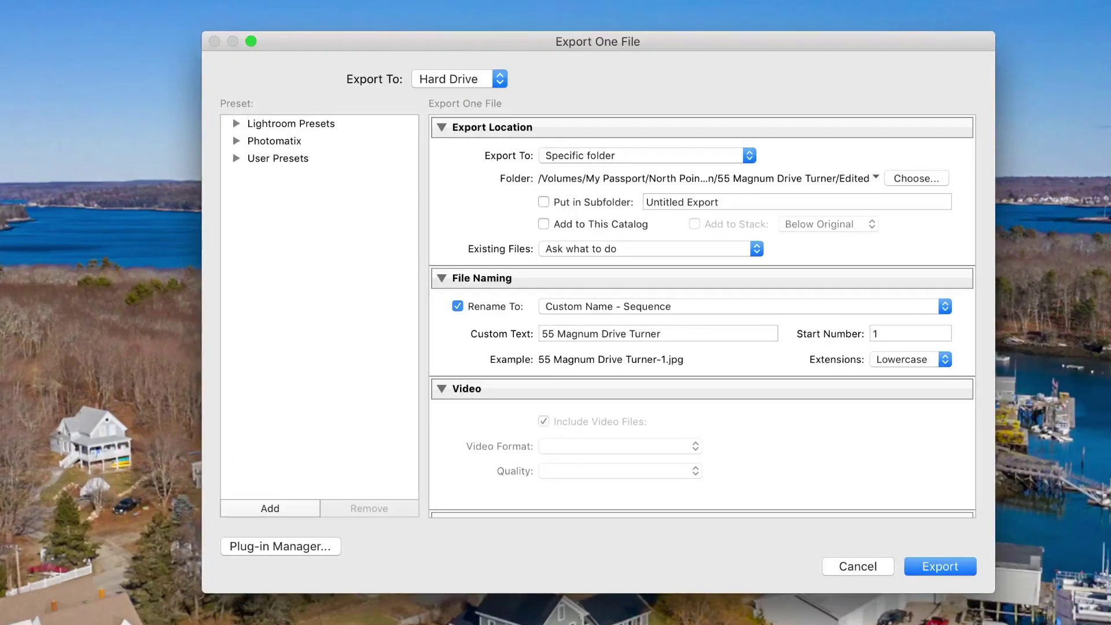
Step: Set the export destination to Portside Real Estate Group > client > 123 Main Street > Edited
click(901, 179)
scroll(638, 182, left, 5)
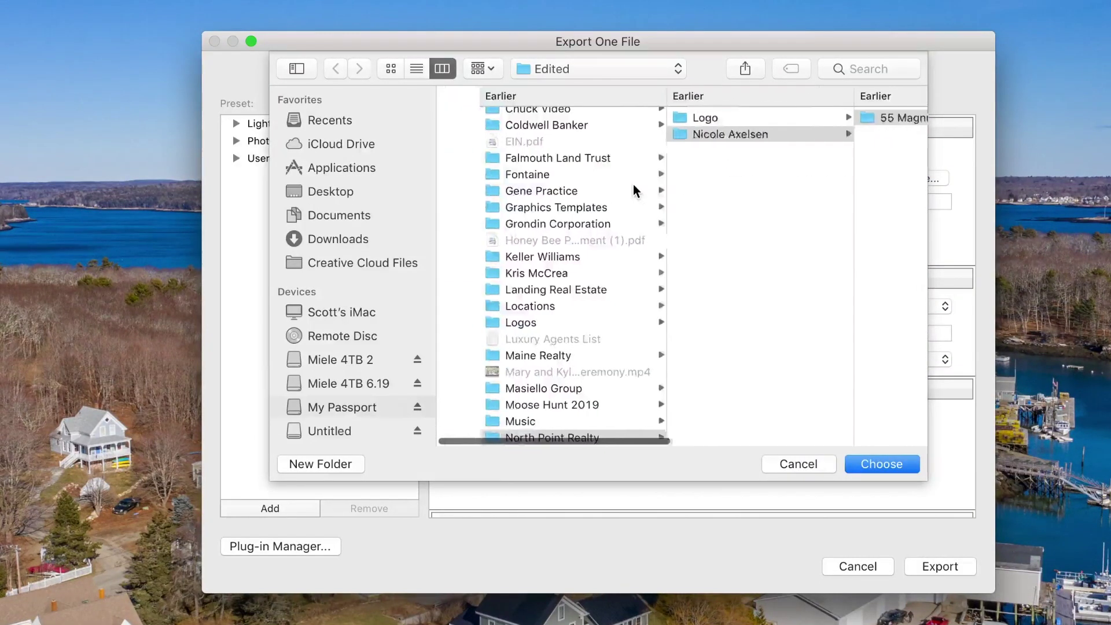
scroll(595, 210, down, 10)
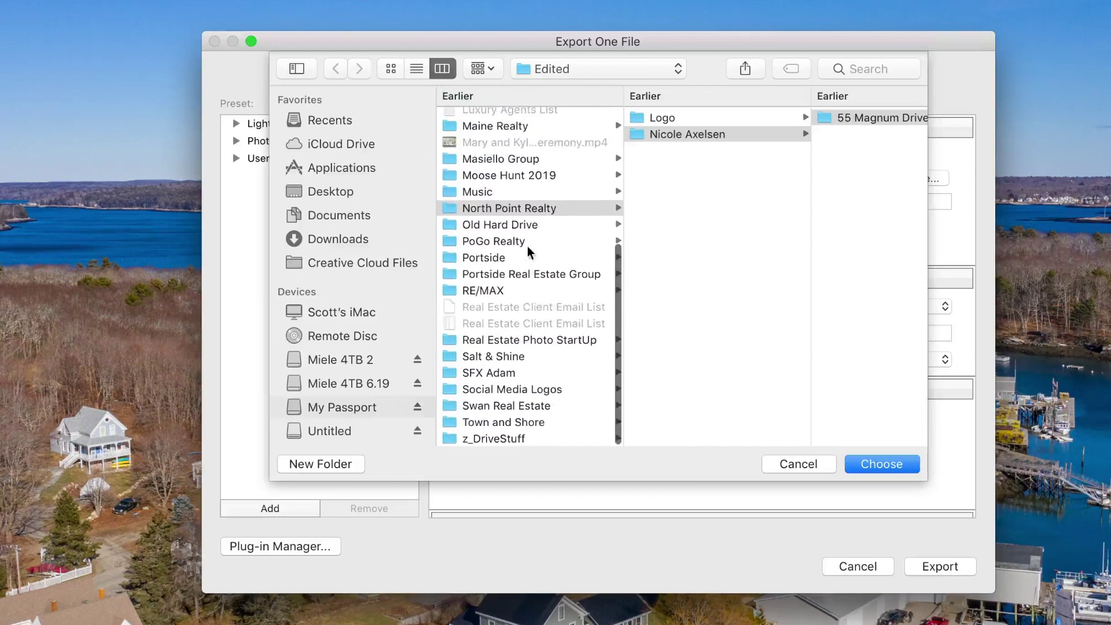
click(528, 271)
click(699, 121)
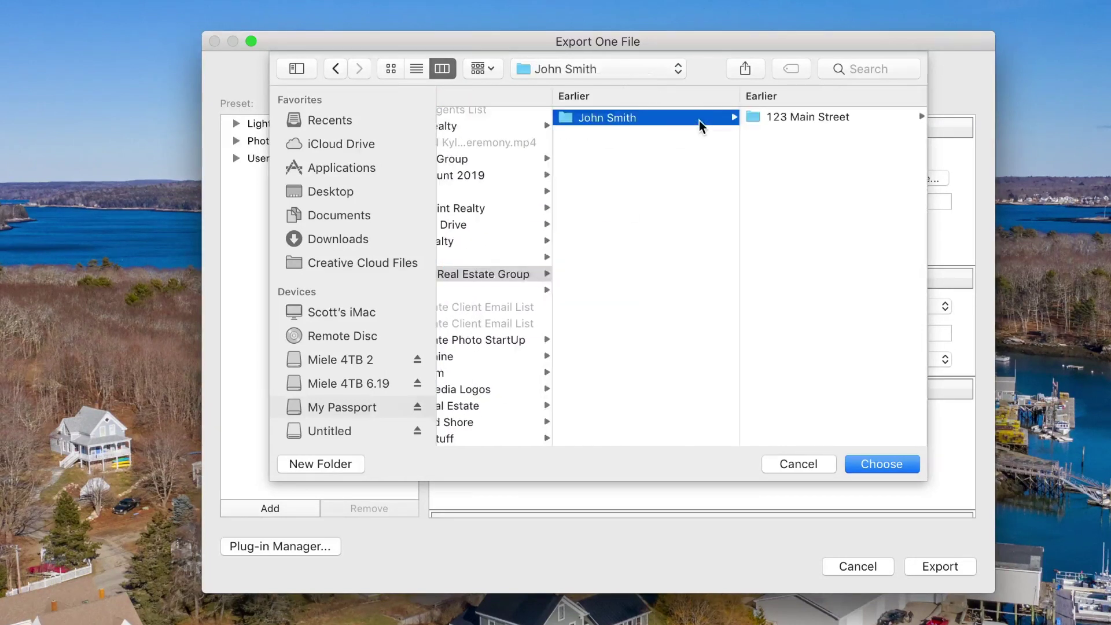
click(776, 116)
click(777, 116)
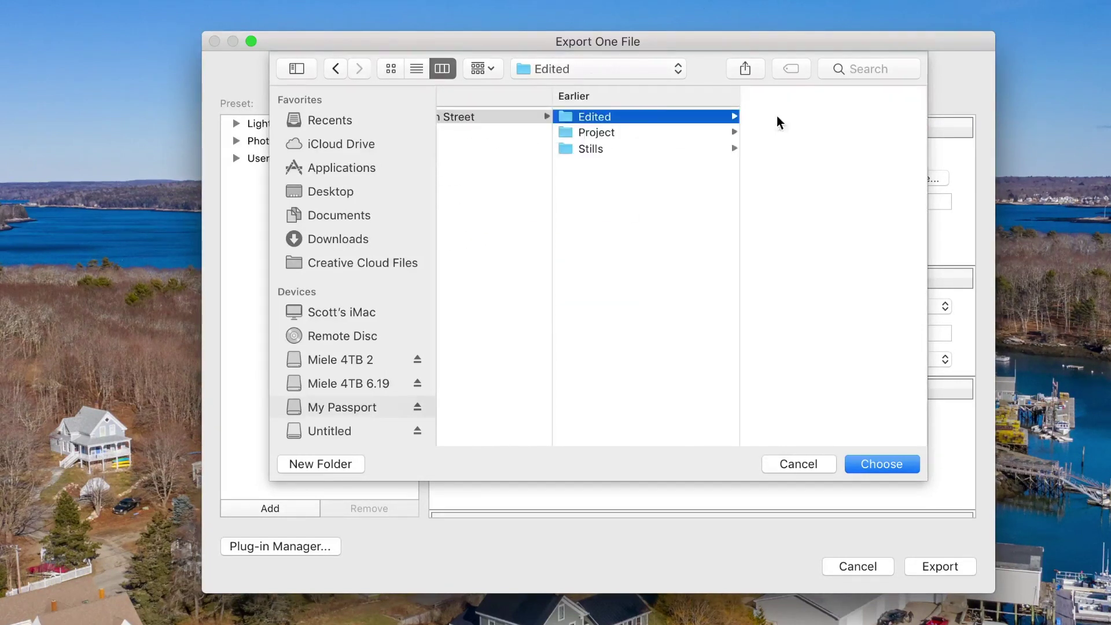
click(887, 464)
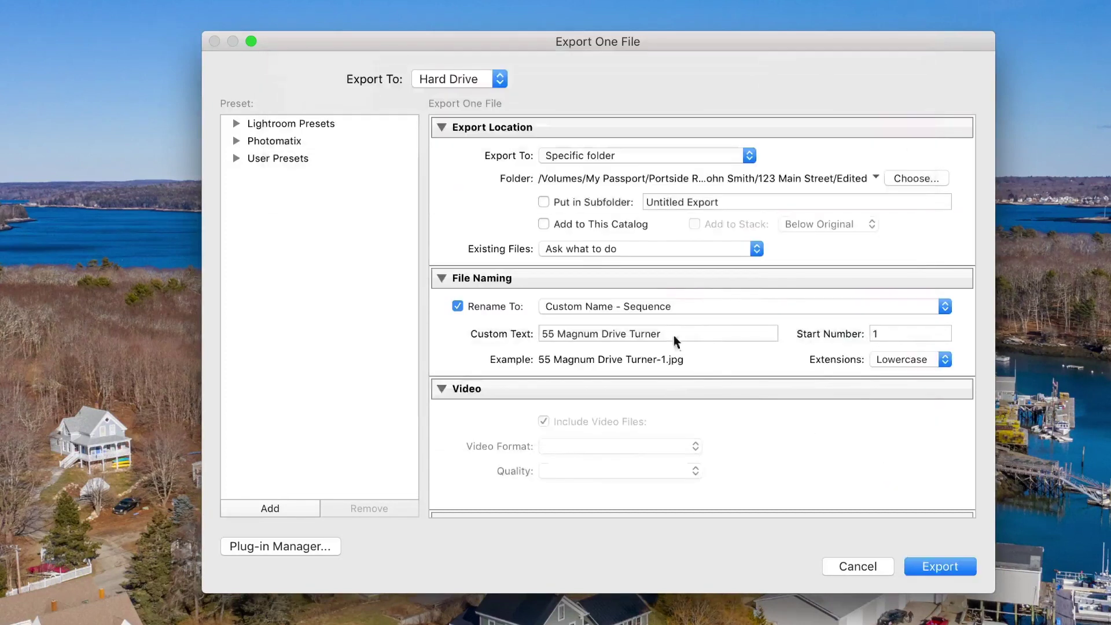
Step: Name exports '123 Main Street' with Custom Name - Sequence from 1, reviewing JPEG quality 80 settings
triple_click(673, 333)
text(123 )
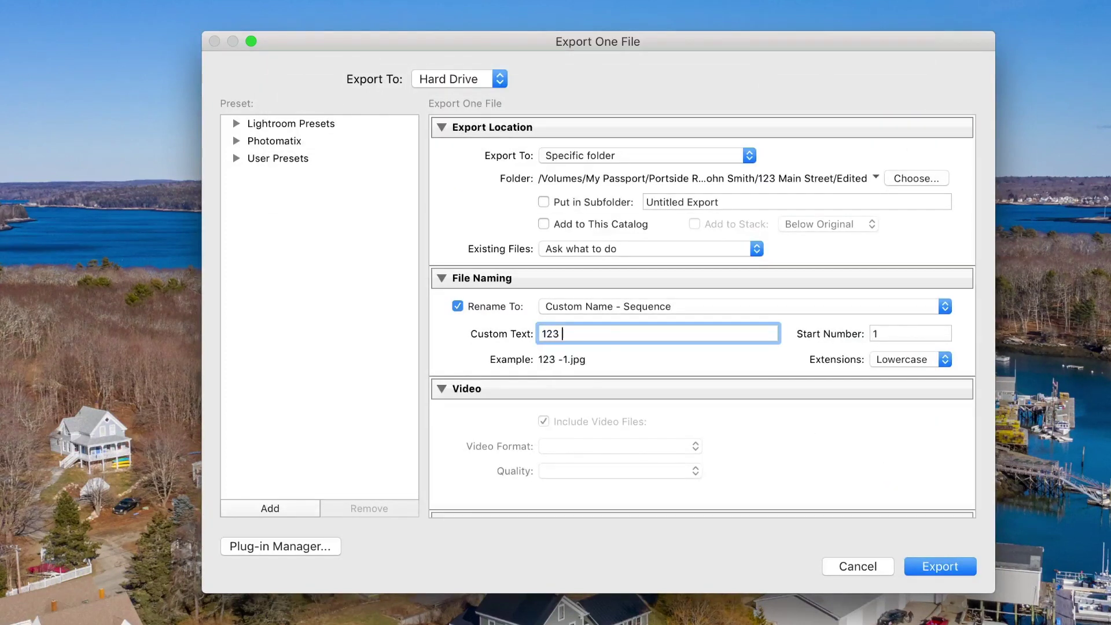
text(Main Street)
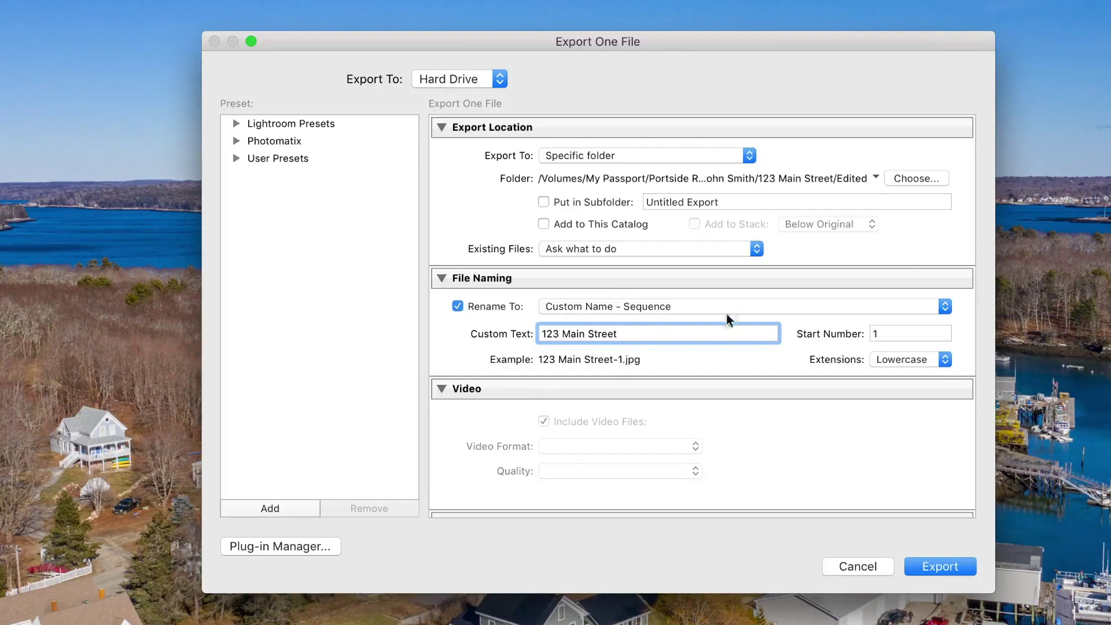
click(725, 308)
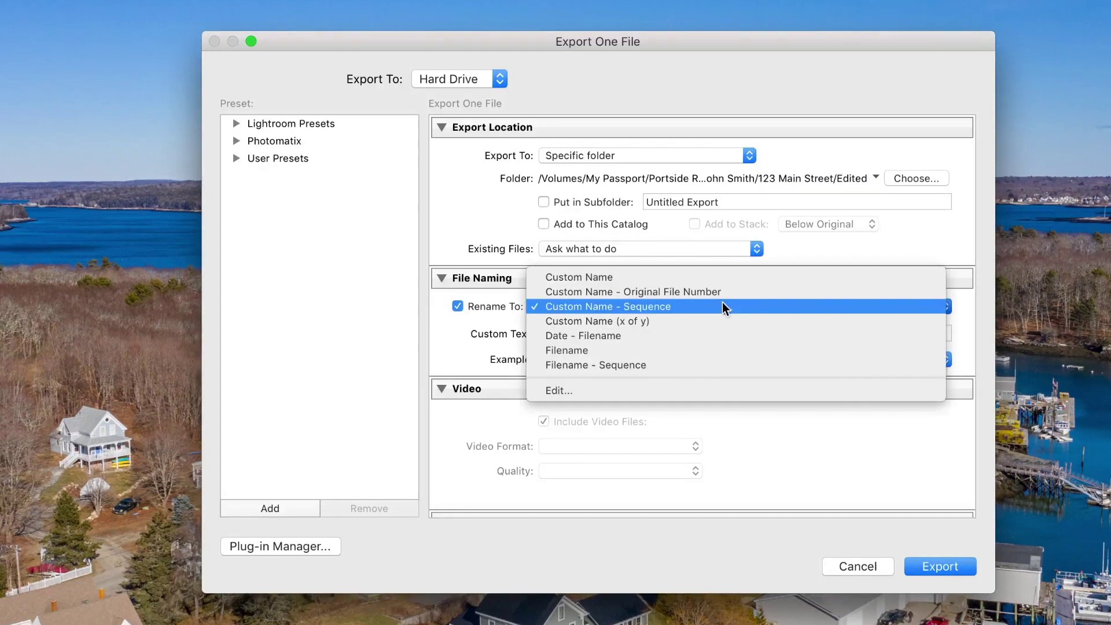
click(658, 308)
double_click(890, 334)
click(889, 334)
scroll(793, 340, down, 1)
scroll(791, 339, down, 8)
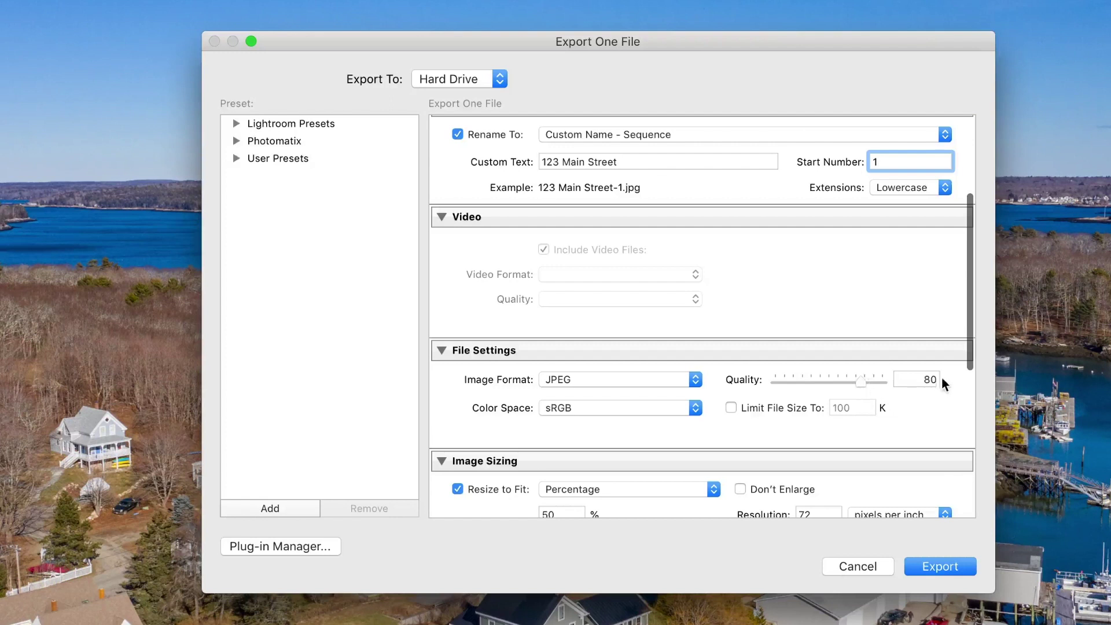
scroll(717, 347, down, 5)
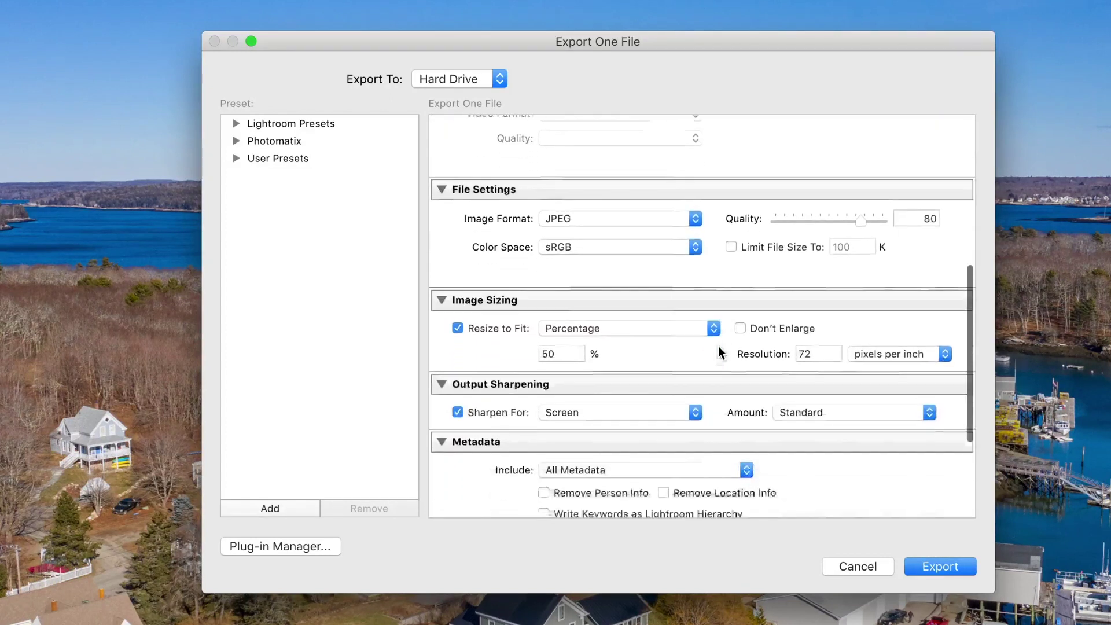
scroll(717, 346, down, 2)
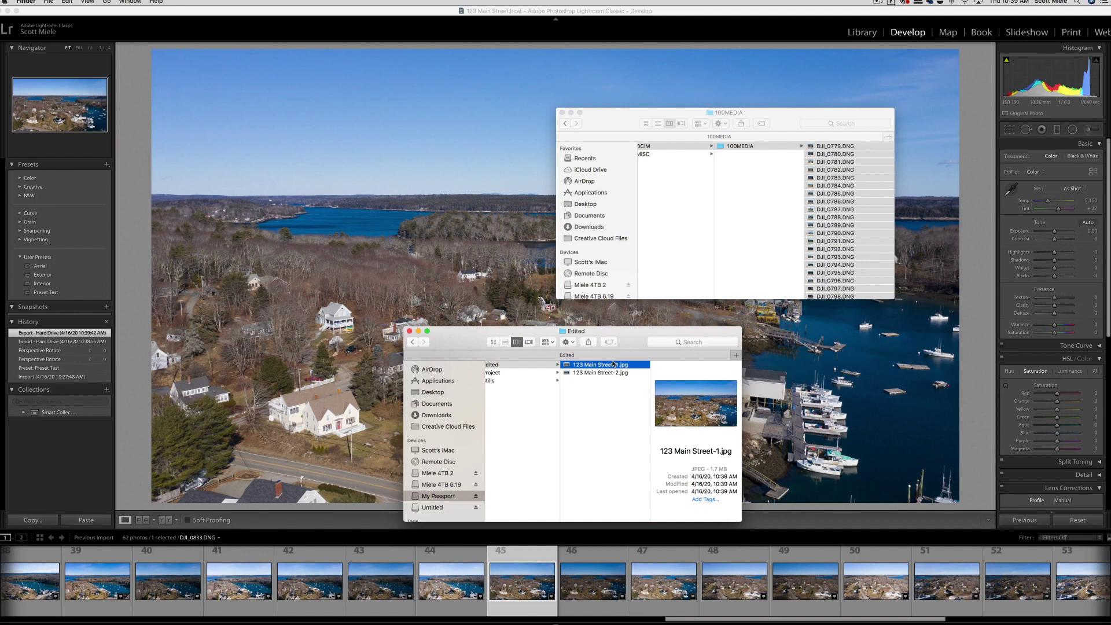
Step: Preview 123 Main Street-1.jpg in Quick Look and flip repeatedly to 123 Main Street-2.jpg to compare
key(space)
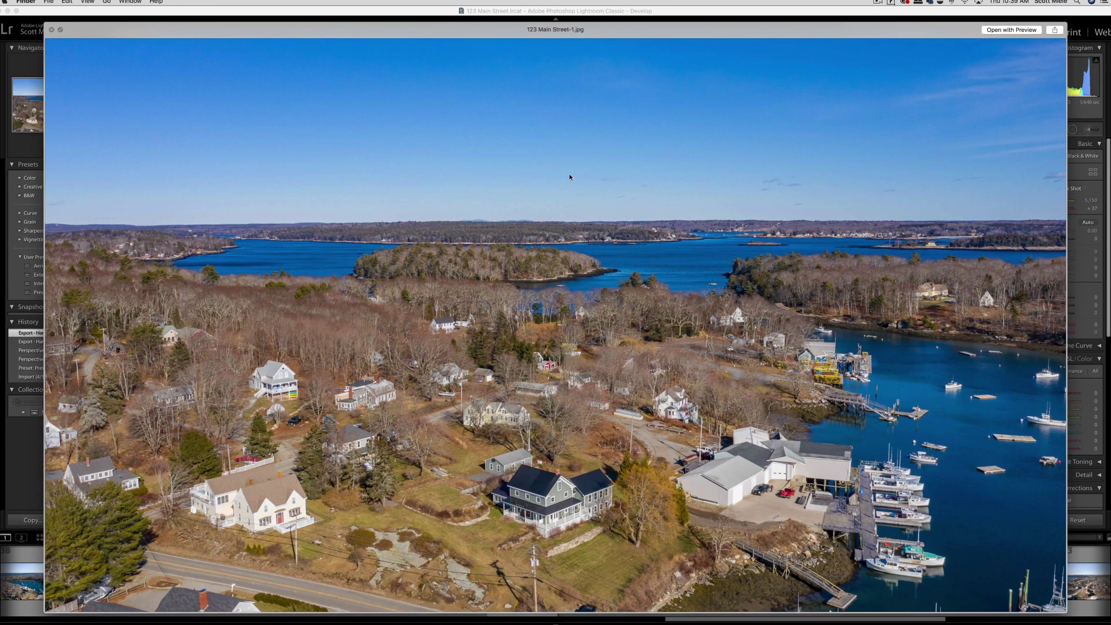
key(Down)
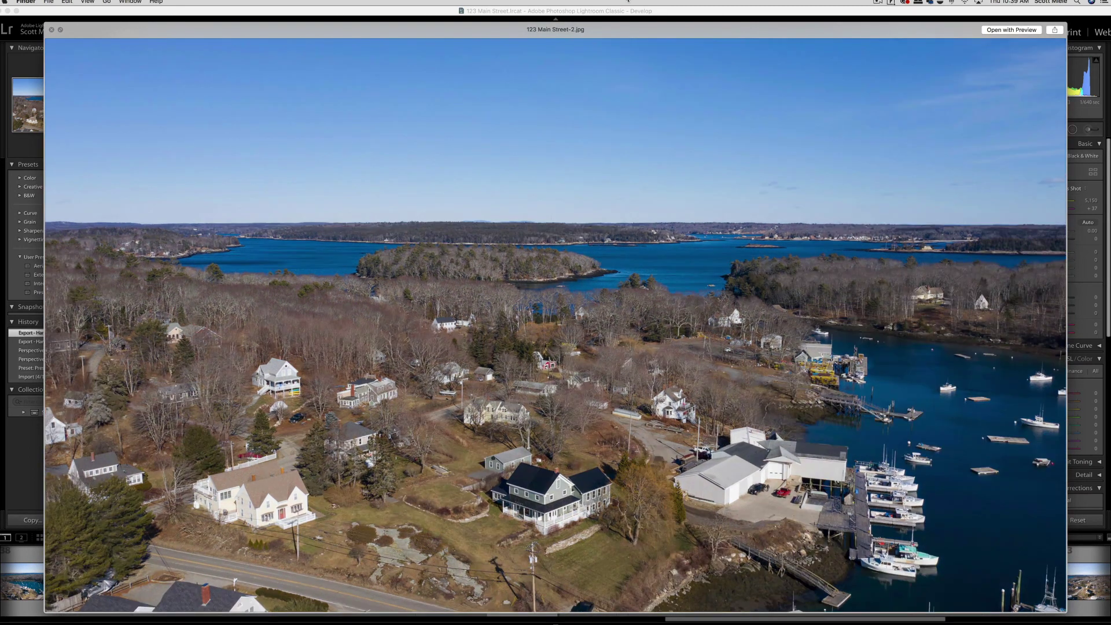
key(Up)
key(Down)
key(Up)
key(Down)
key(Up)
key(Down)
key(Up)
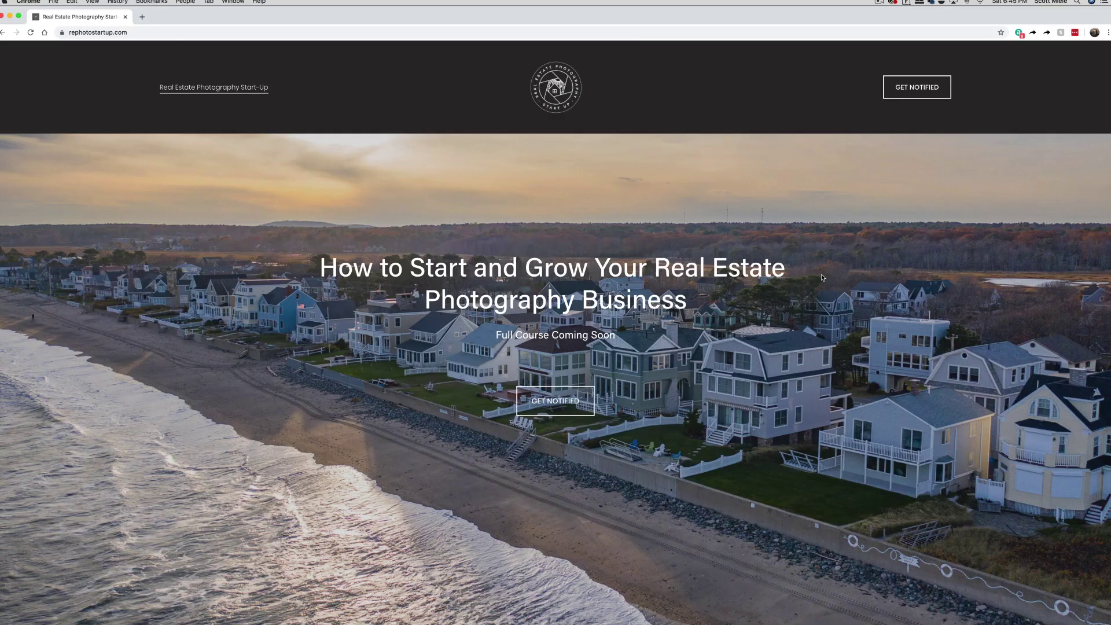
scroll(822, 275, down, 5)
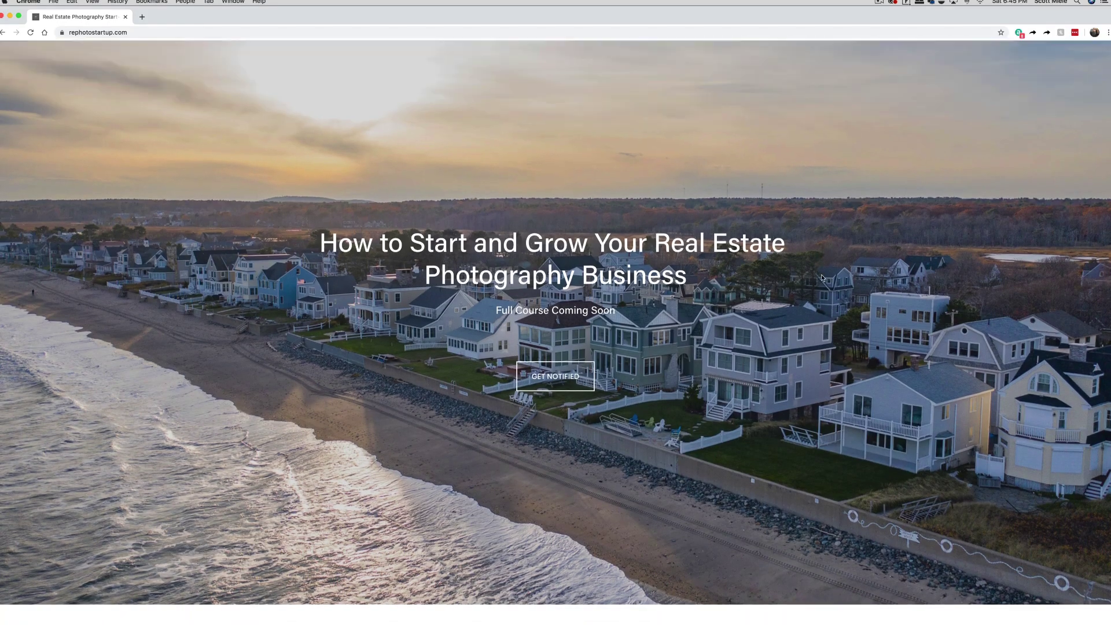
Step: Scroll down the REPhotoStartUp page and bring up the GET NOTIFIED course signup form
scroll(821, 278, down, 5)
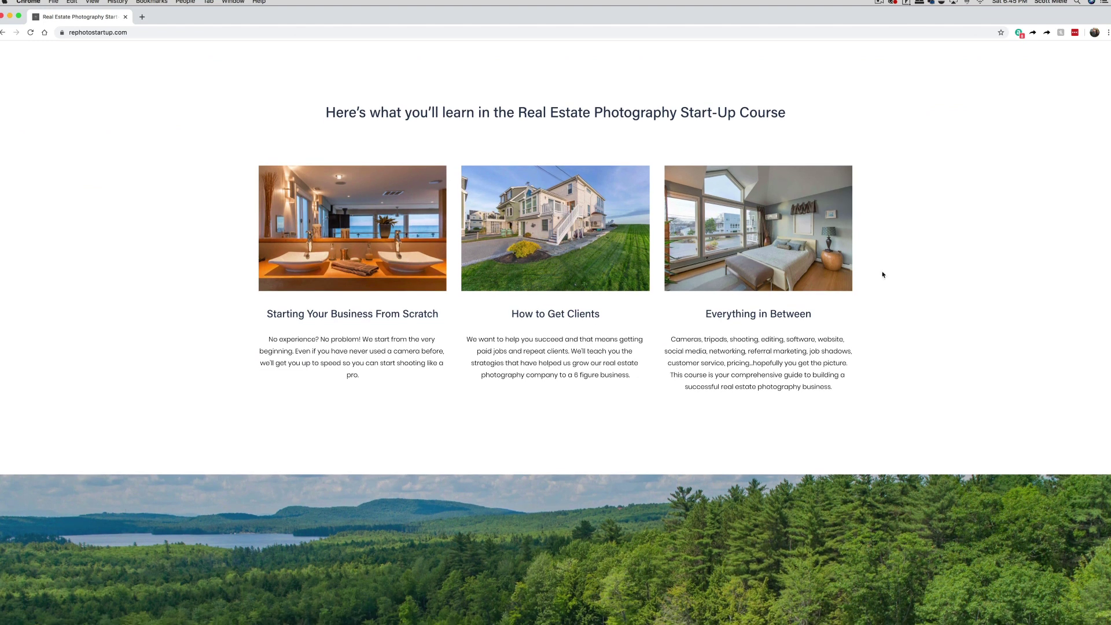
scroll(898, 276, down, 3)
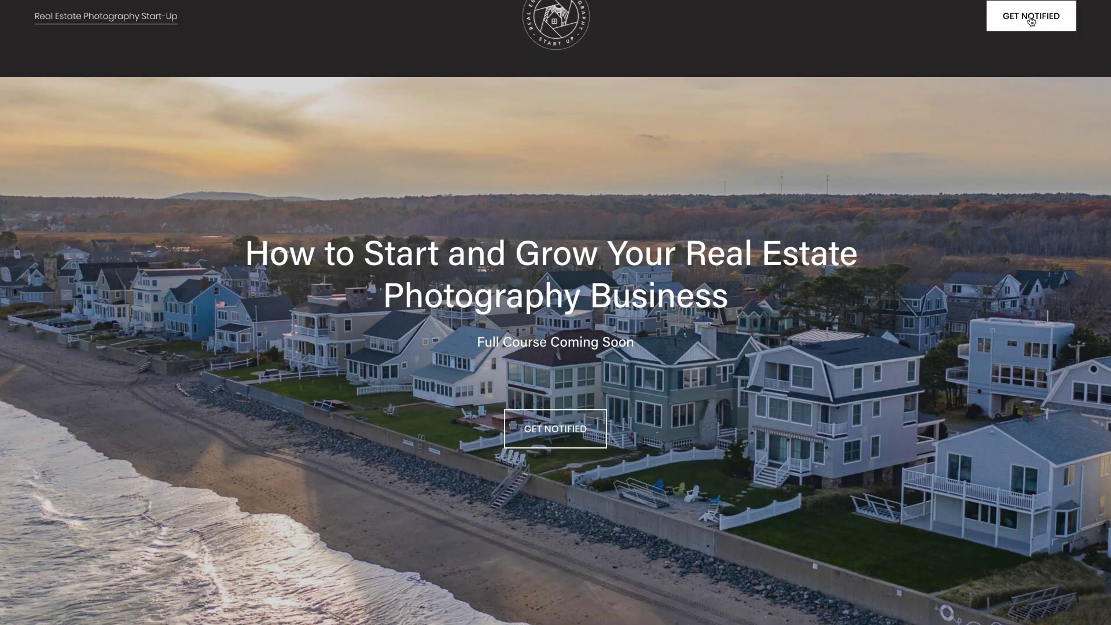
click(1031, 21)
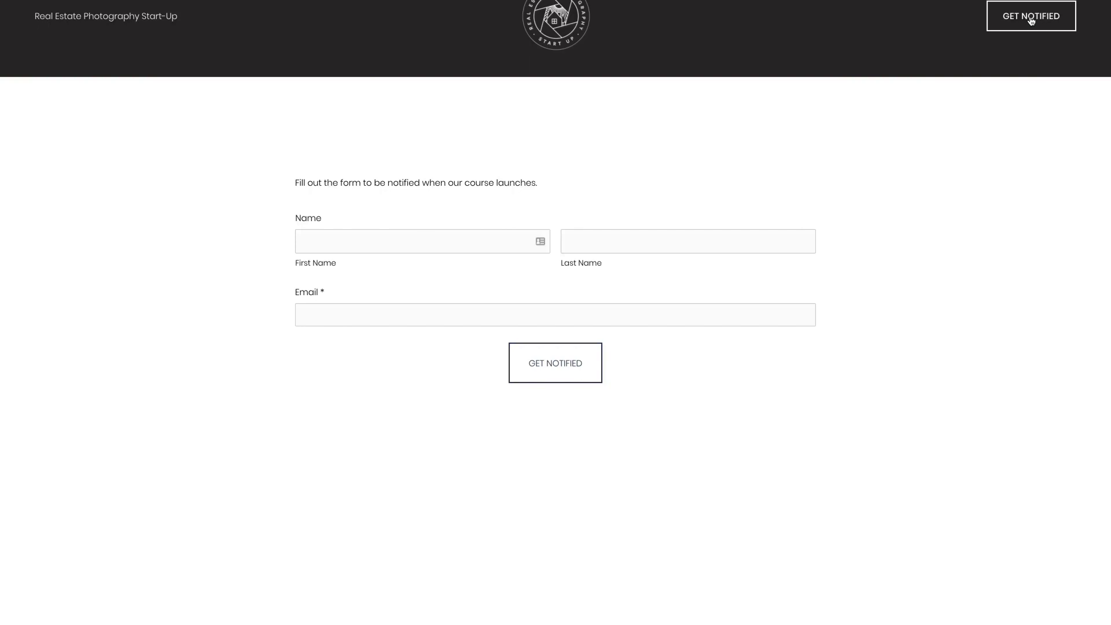
Step: Fill in the first name, last name and e-mail address, then submit the signup
click(313, 241)
key(Tab)
key(Tab)
click(351, 343)
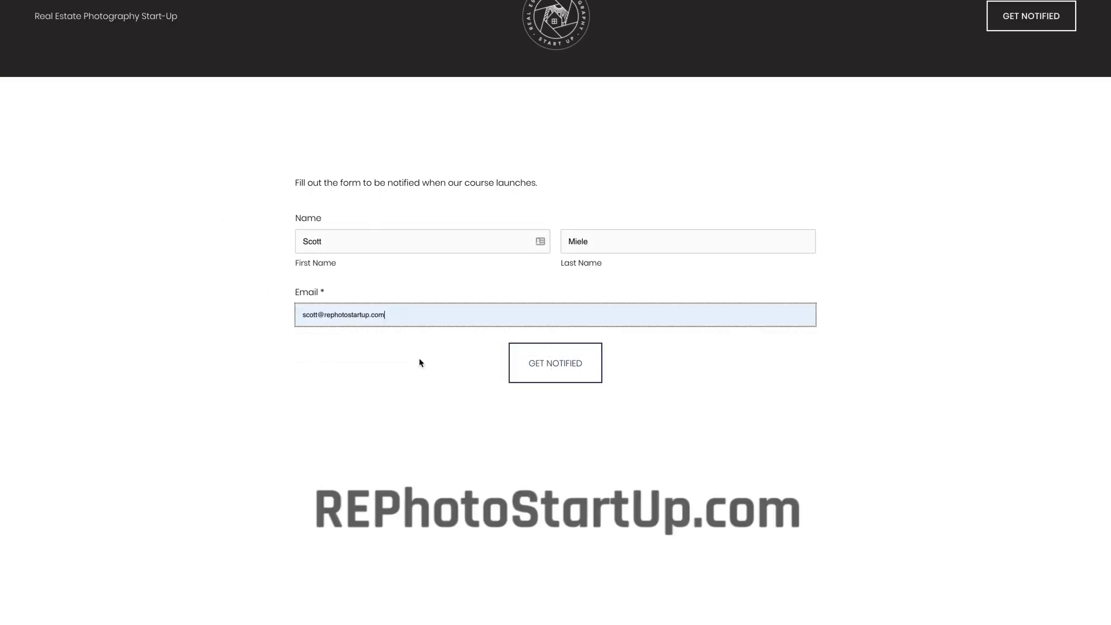
click(537, 364)
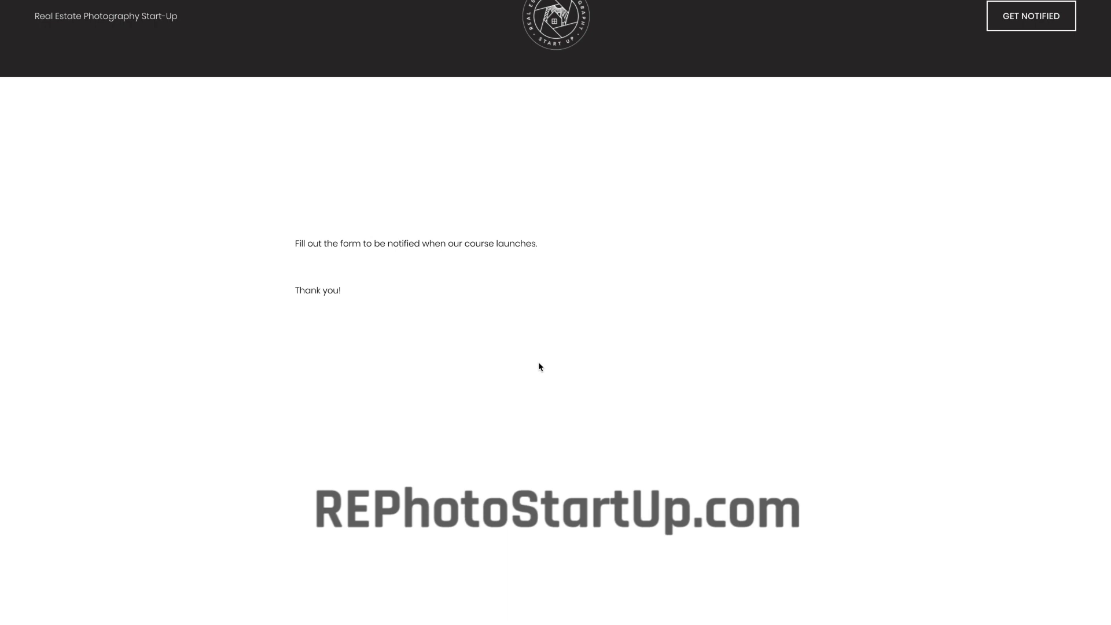